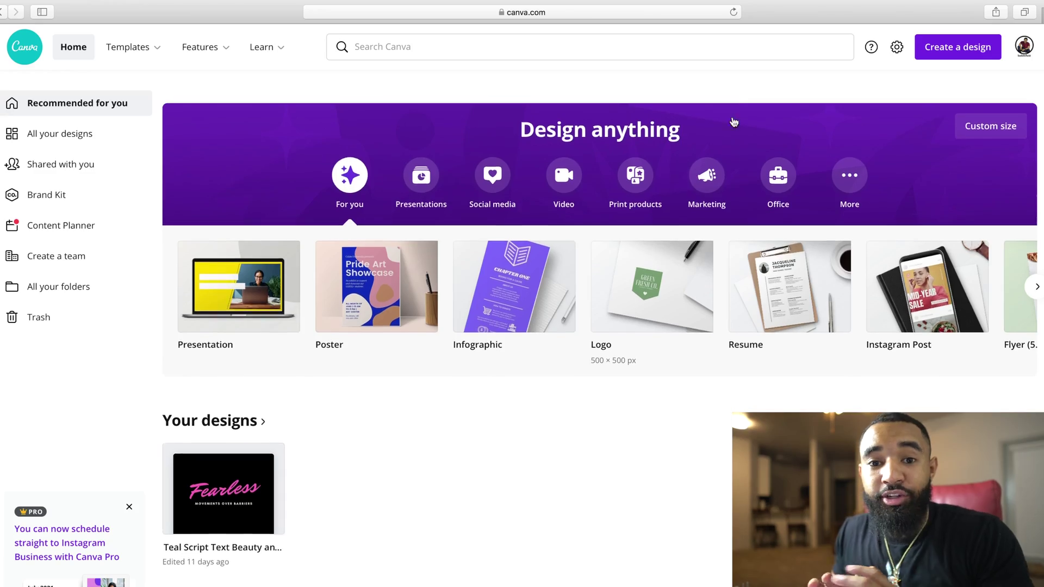
# Enter 't' in the Search Canva box to bring up the T-Shirt suggestion.
pyautogui.scroll(-1, 736, 109)
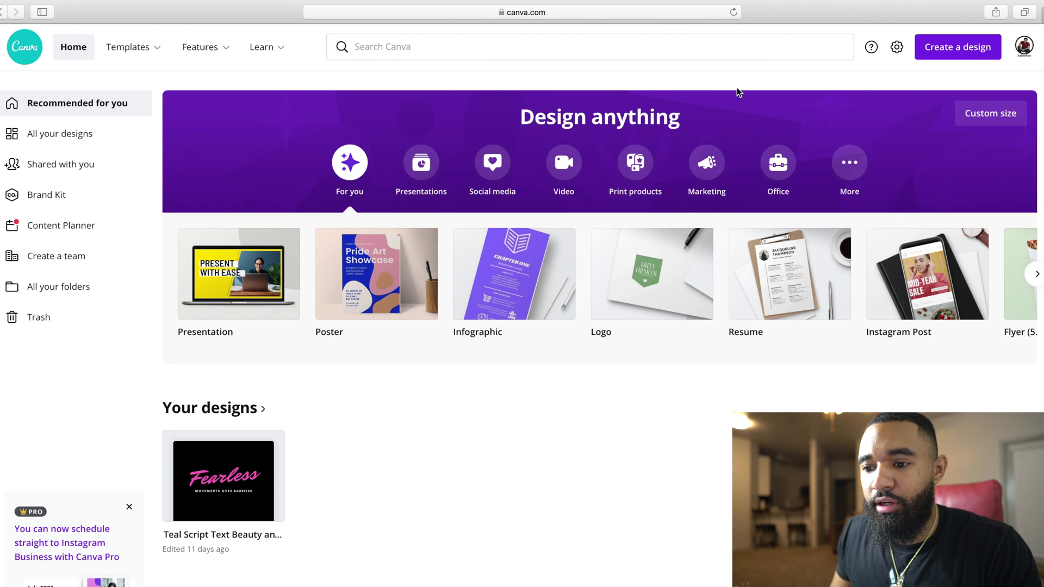
pyautogui.click(624, 47)
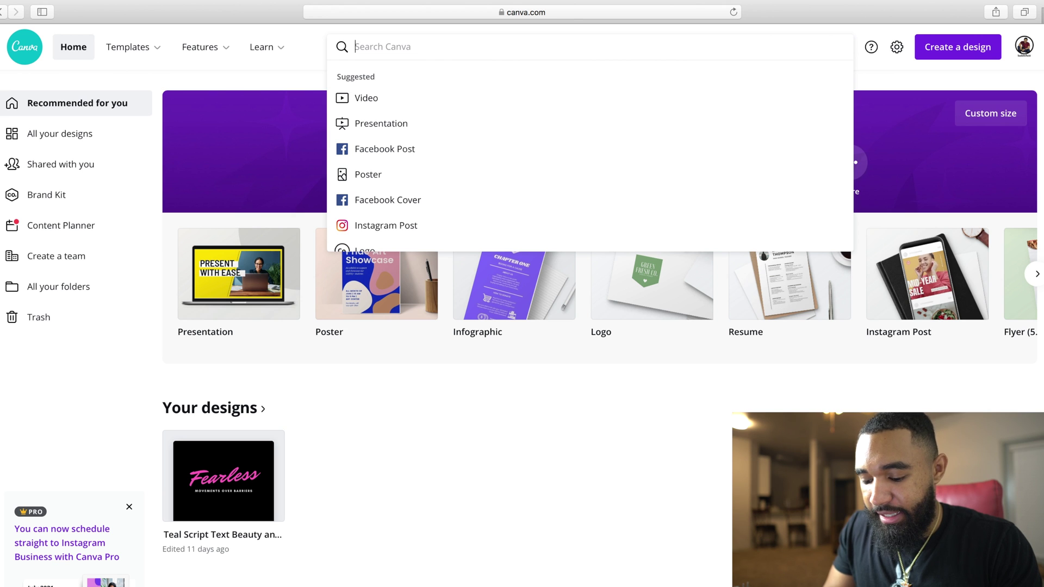
pyautogui.write('t')
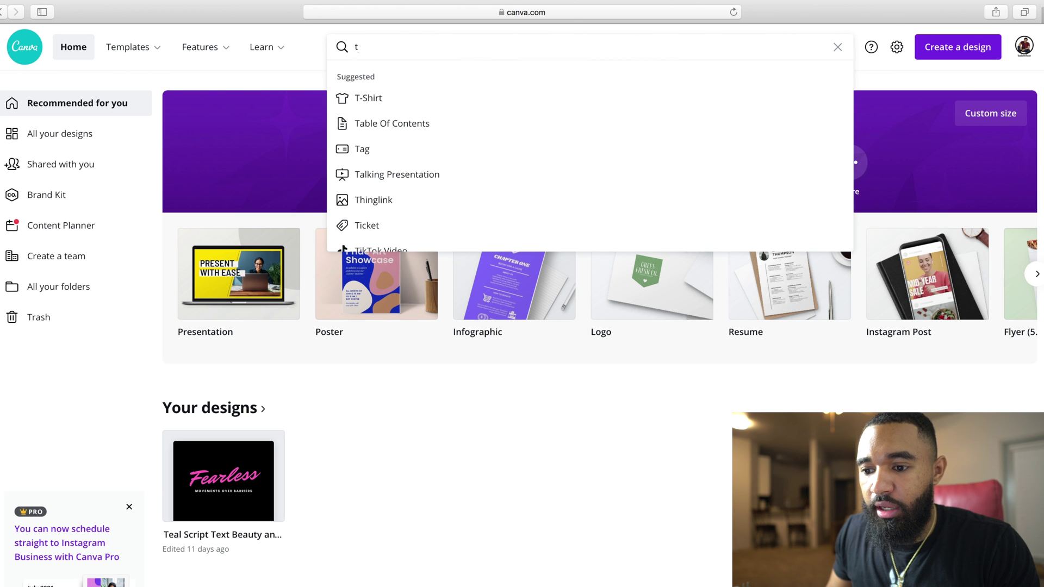
# Browse the T-Shirt templates and open the black PROTAGONIST pop-culture template.
pyautogui.click(518, 108)
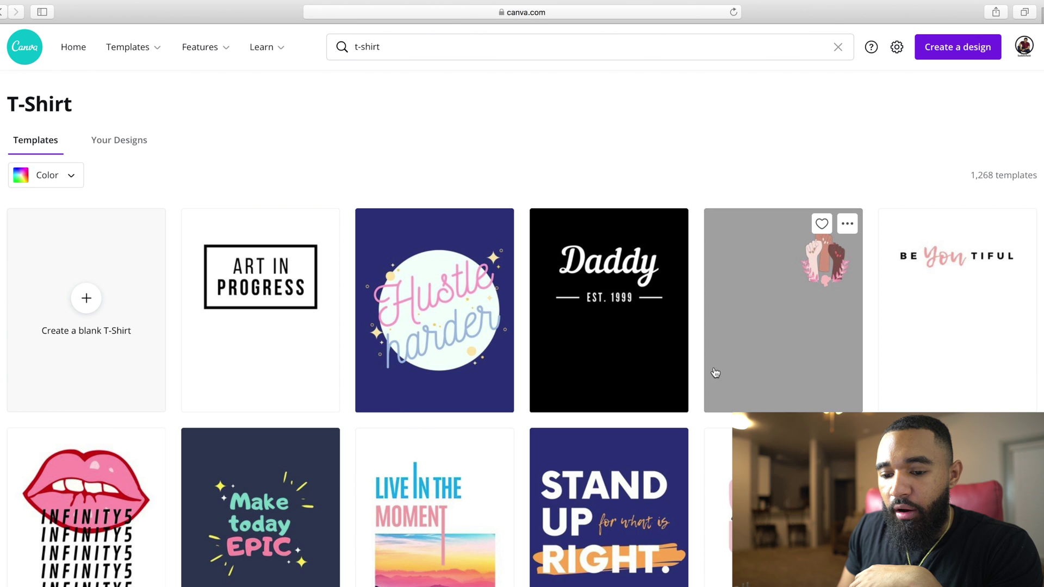
pyautogui.scroll(-2, 560, 367)
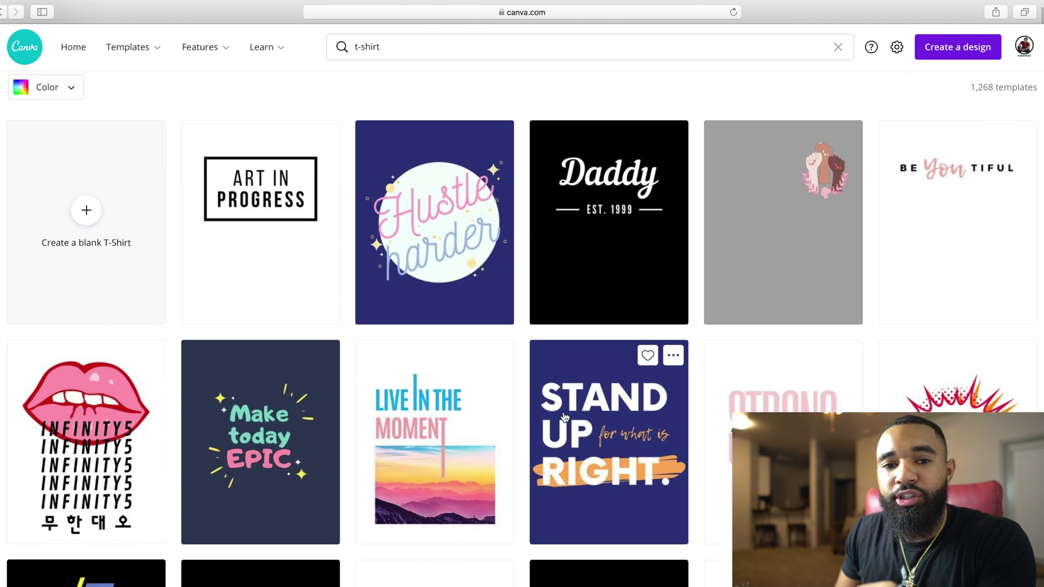
pyautogui.scroll(-2, 565, 418)
pyautogui.scroll(-3, 565, 418)
pyautogui.scroll(-3, 565, 418)
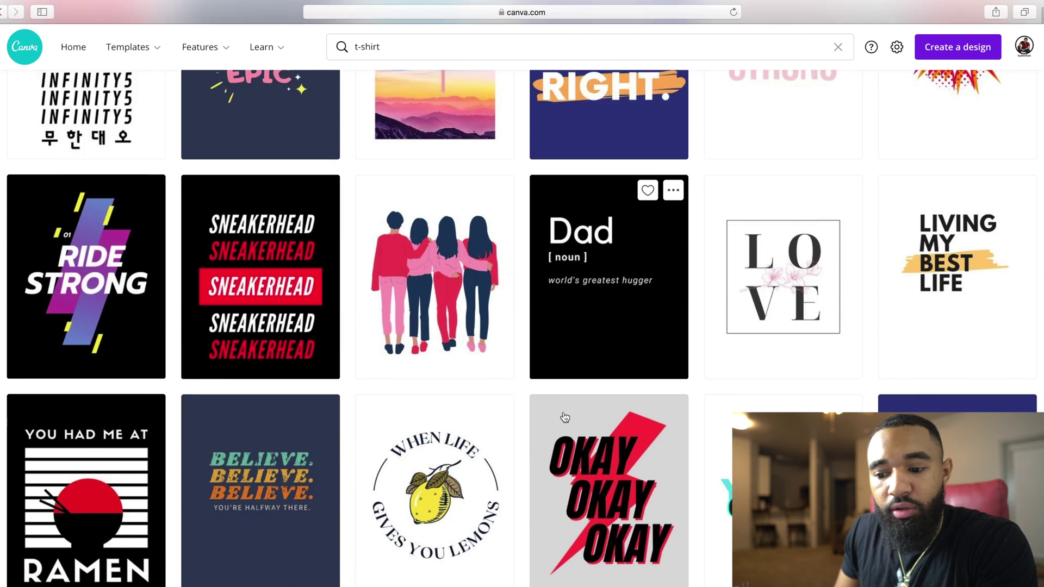
pyautogui.scroll(-3, 564, 416)
pyautogui.scroll(-9, 565, 416)
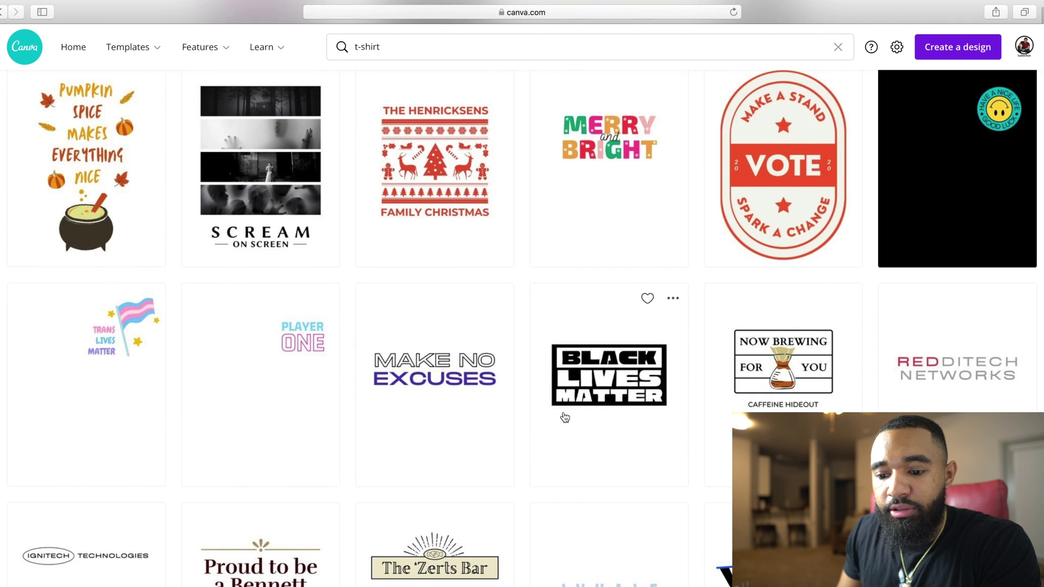
pyautogui.scroll(-7, 564, 418)
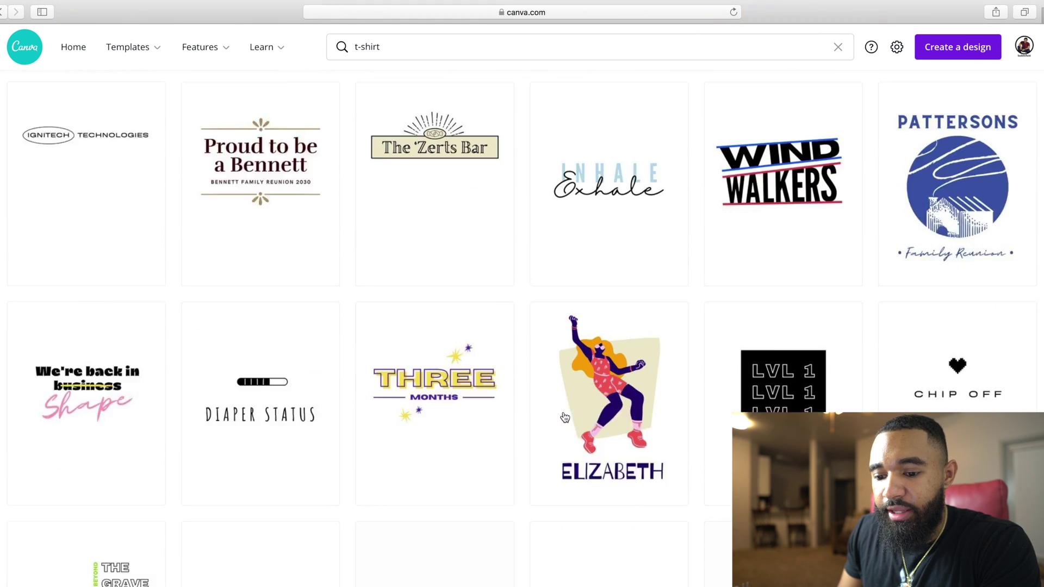
pyautogui.scroll(-8, 565, 417)
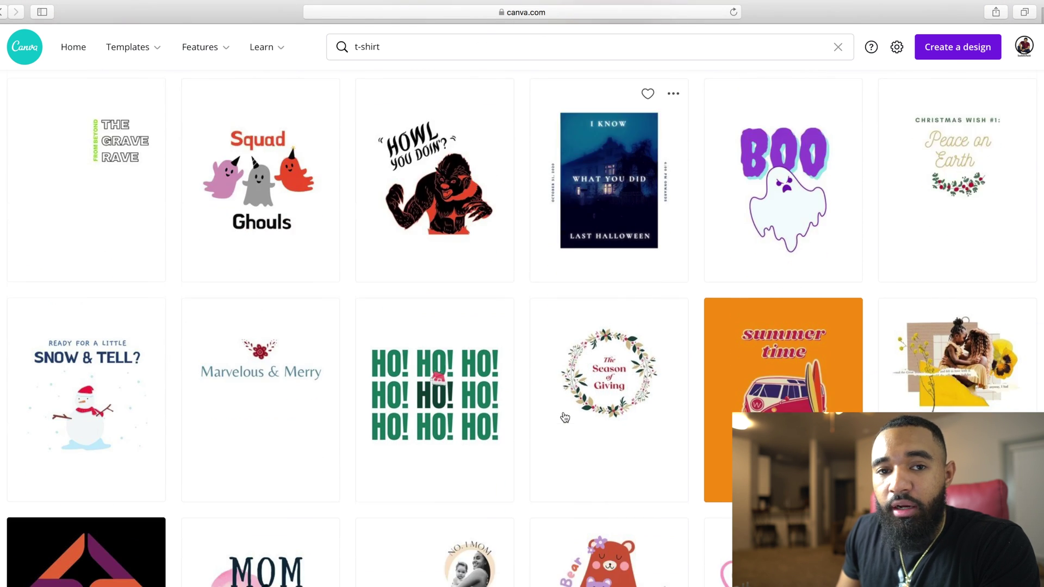
pyautogui.scroll(-20, 564, 416)
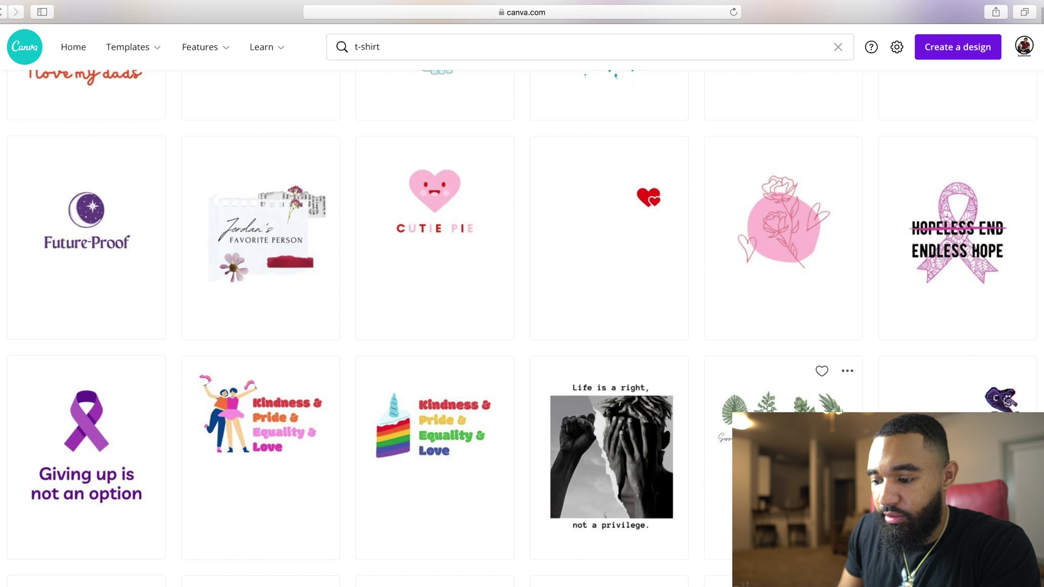
pyautogui.scroll(-3, 522, 299)
pyautogui.scroll(-2, 958, 462)
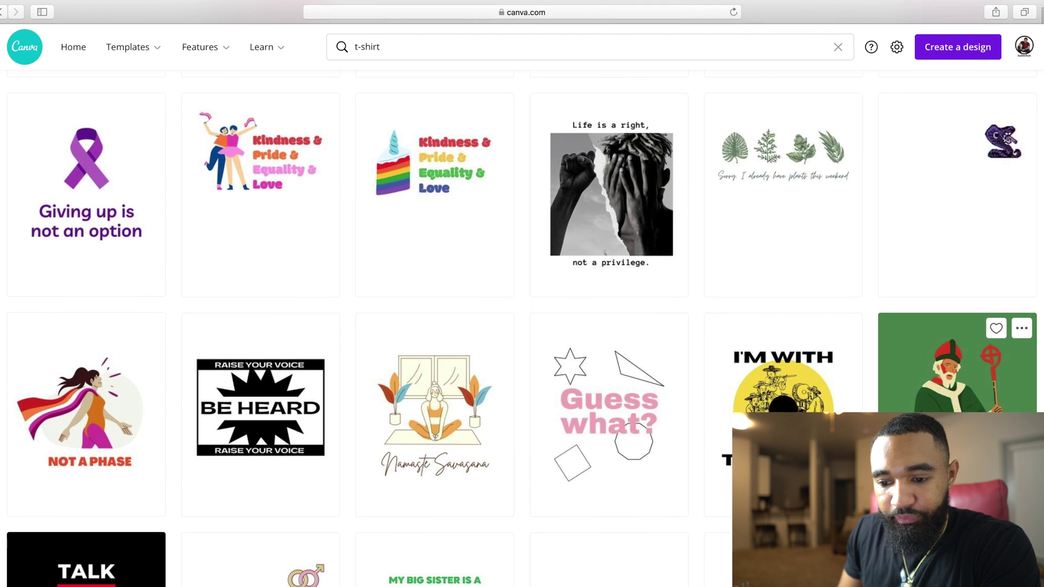
pyautogui.scroll(-10, 957, 380)
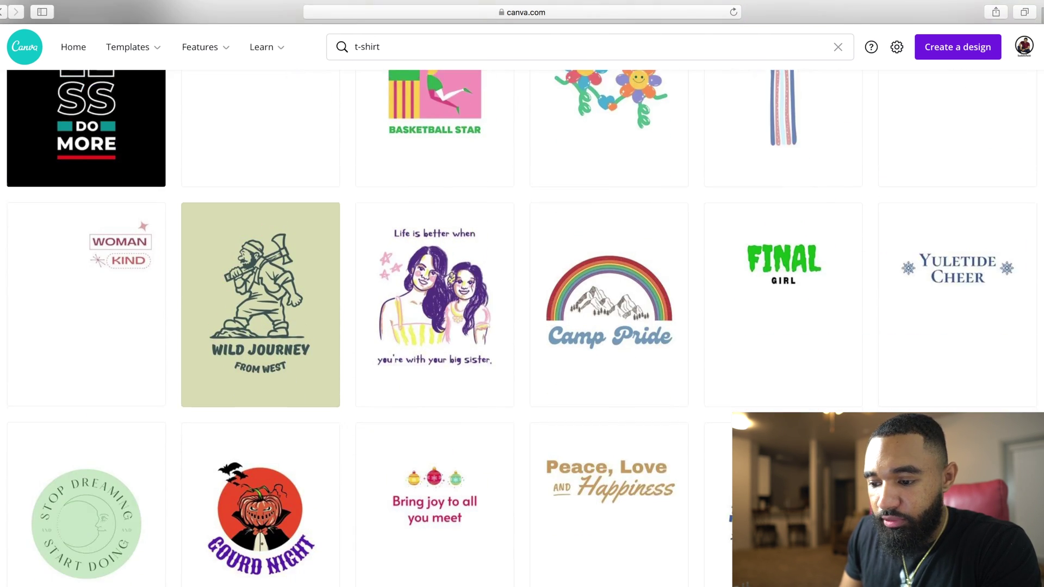
pyautogui.scroll(-12, 522, 327)
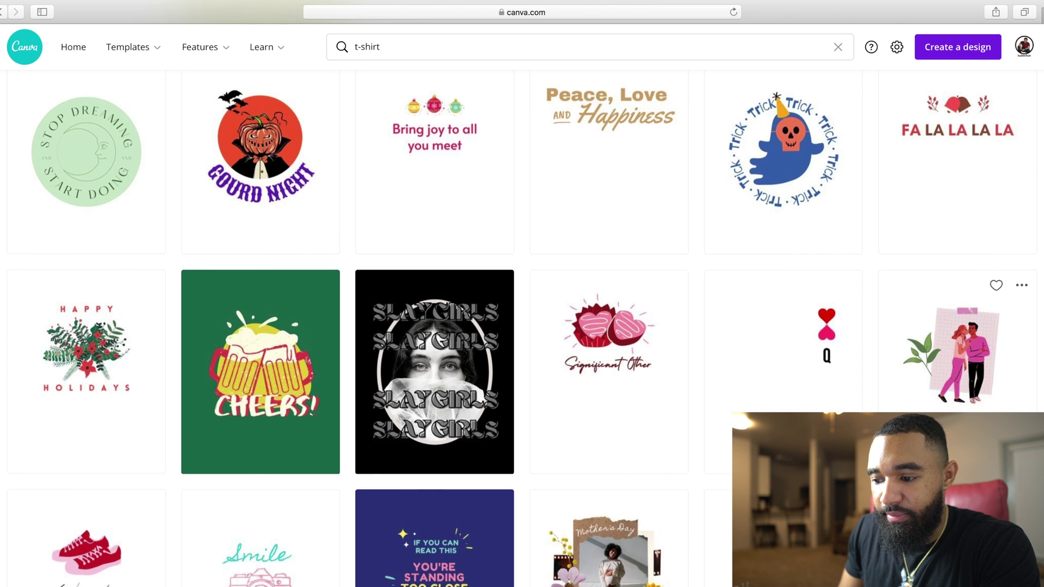
pyautogui.scroll(-1, 522, 326)
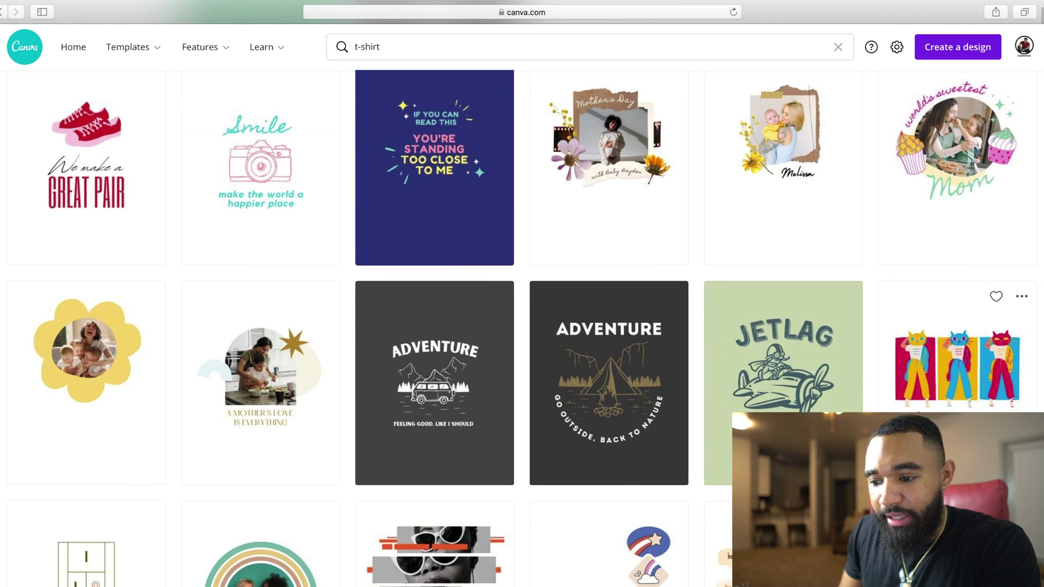
pyautogui.scroll(-20, 783, 373)
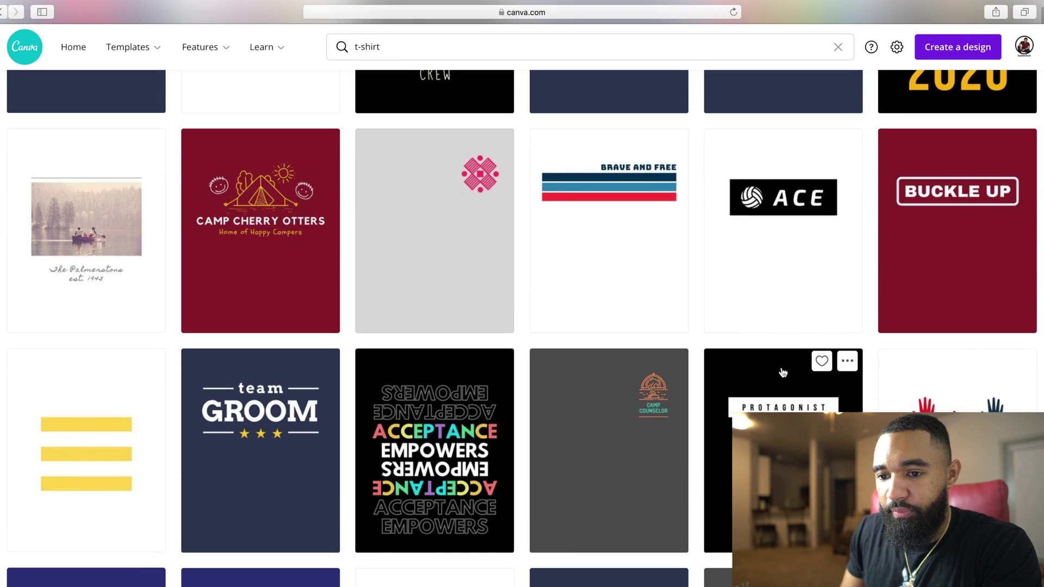
pyautogui.click(774, 389)
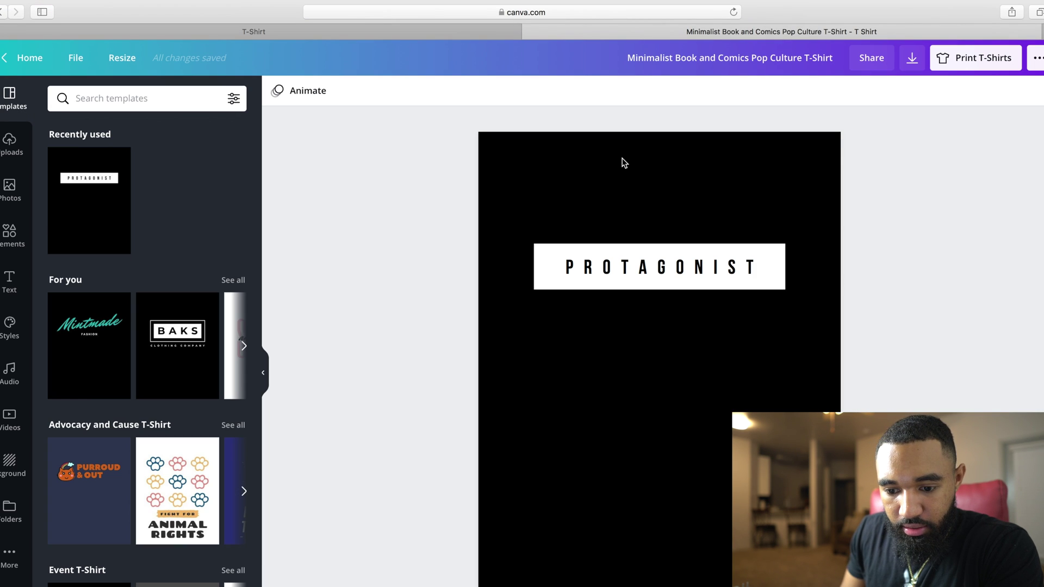
# Replace the word PROTAGONIST with the text 'MOVEMENTS OVER BARRIERS'.
pyautogui.click(760, 280)
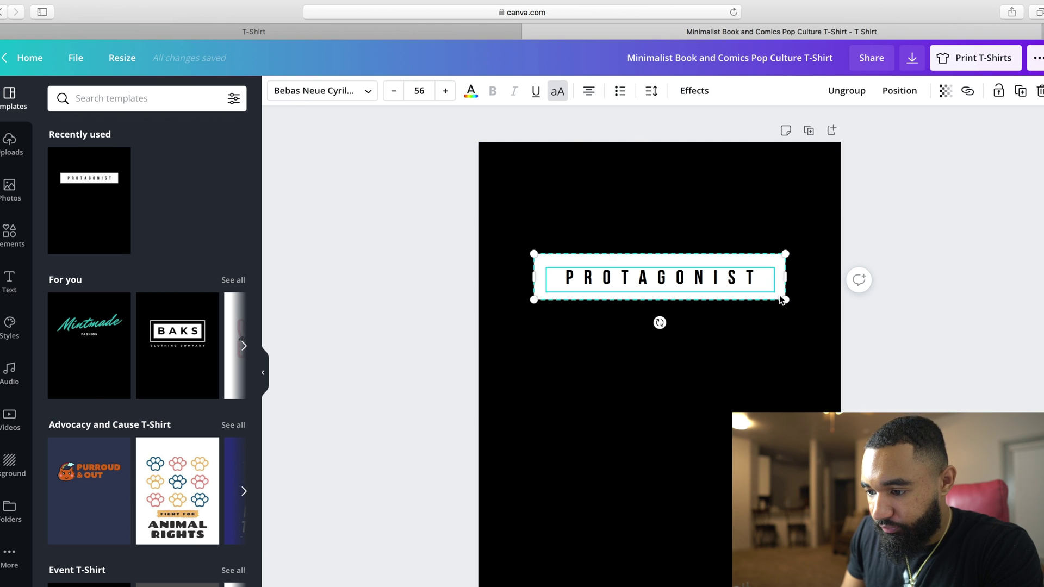
pyautogui.doubleClick(760, 281)
pyautogui.click(760, 278)
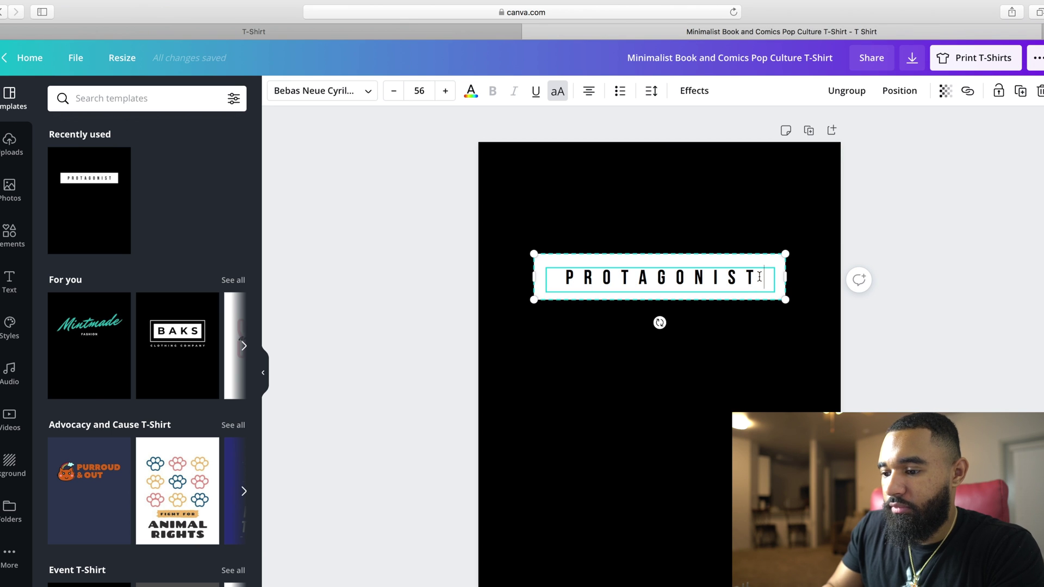
pyautogui.press('BackSpace')
pyautogui.press('BackSpace')
pyautogui.press('BackSpace')
pyautogui.press('BackSpace')
pyautogui.press('BackSpace')
pyautogui.press('BackSpace')
pyautogui.press('BackSpace')
pyautogui.press('BackSpace')
pyautogui.press('BackSpace')
pyautogui.press('BackSpace')
pyautogui.press('BackSpace')
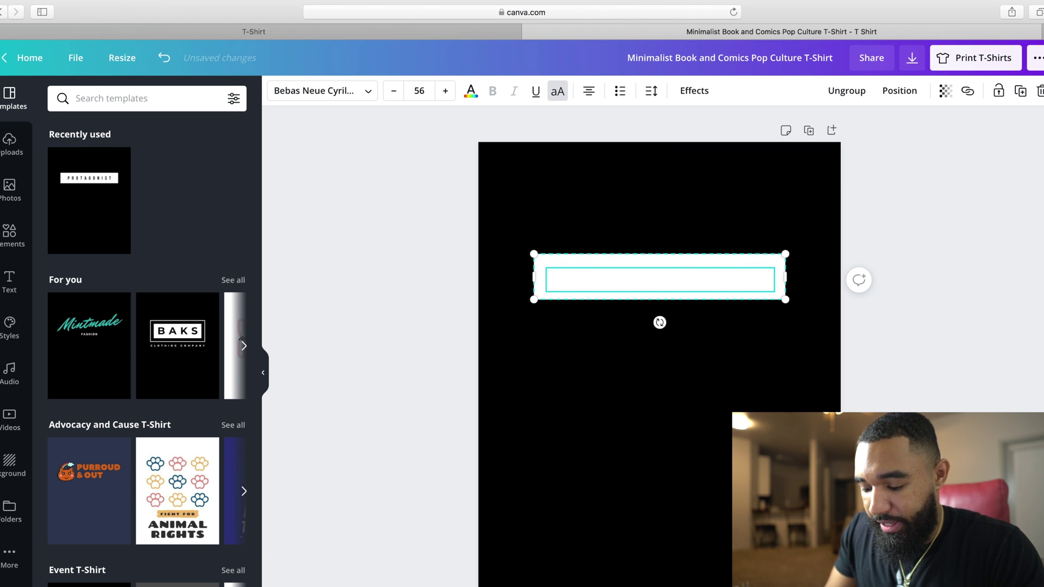
pyautogui.write('MOV')
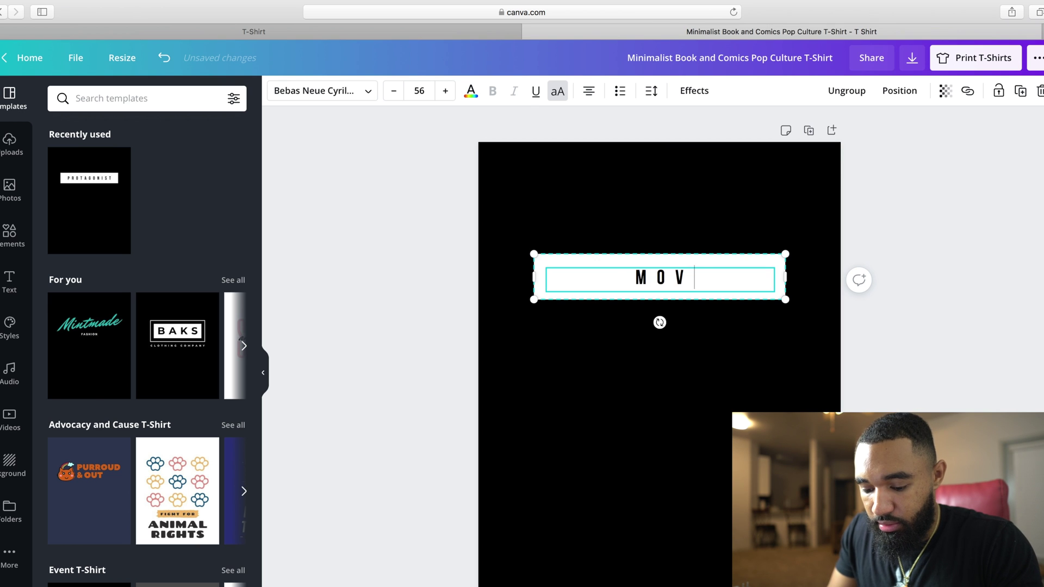
pyautogui.write('EMENTS OVER')
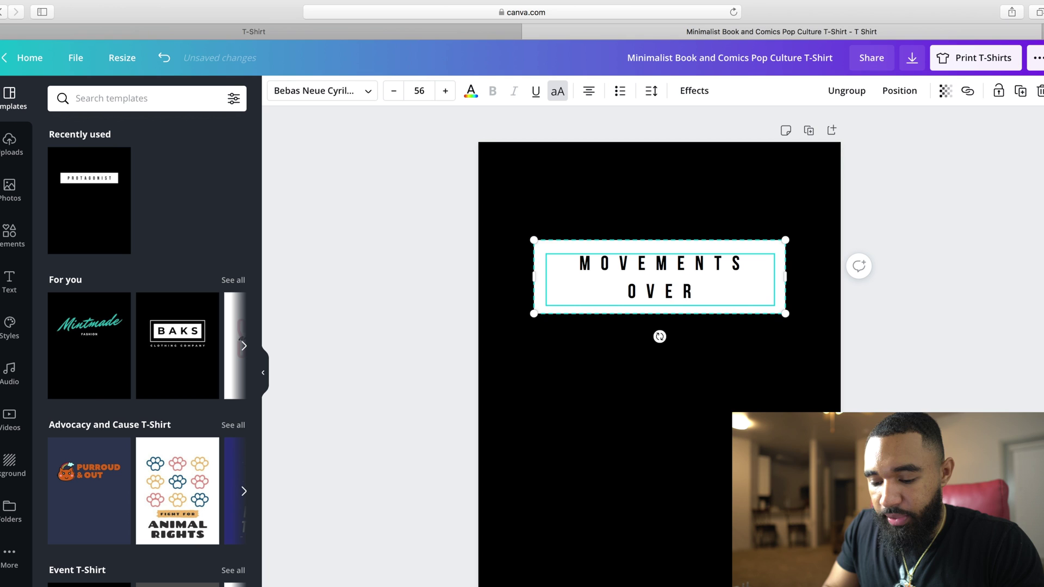
pyautogui.write(' BARR')
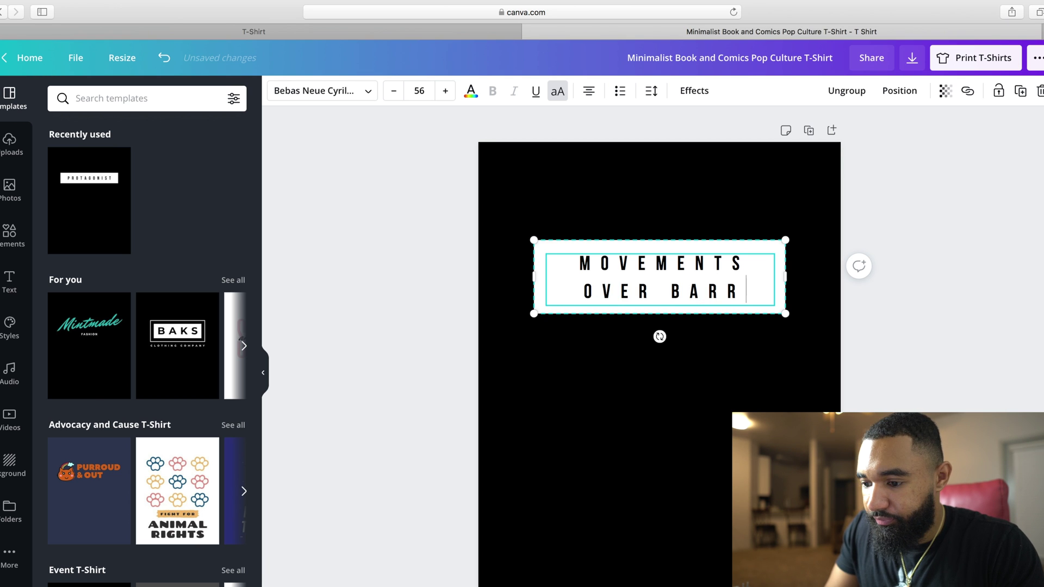
pyautogui.press('BackSpace')
pyautogui.write('RIERS')
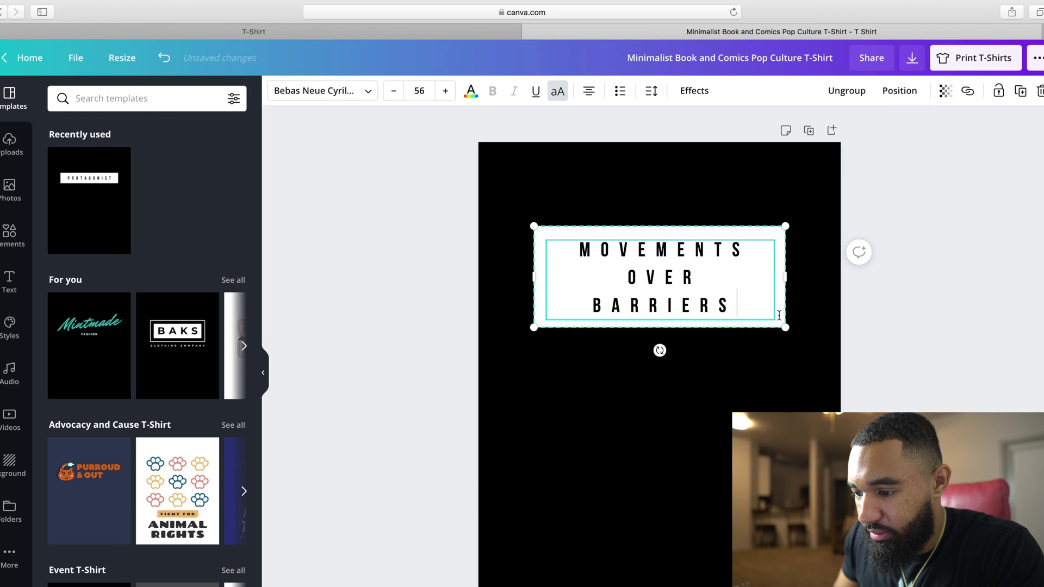
# Centre the slogan and shrink it to size 36.3 so it fits one line.
pyautogui.moveTo(795, 278); pyautogui.dragTo(921, 288)
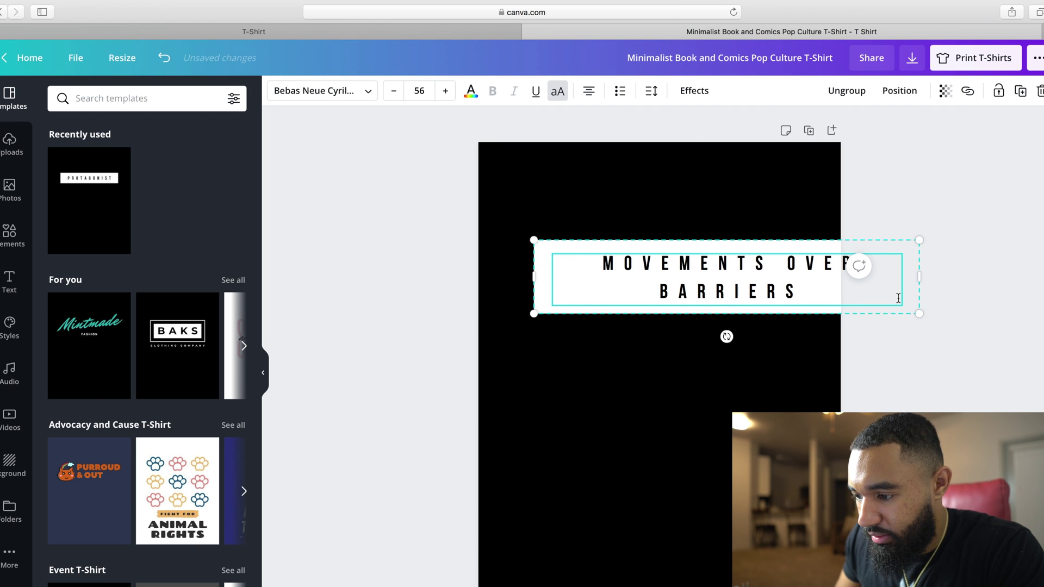
pyautogui.click(779, 356)
pyautogui.click(827, 296)
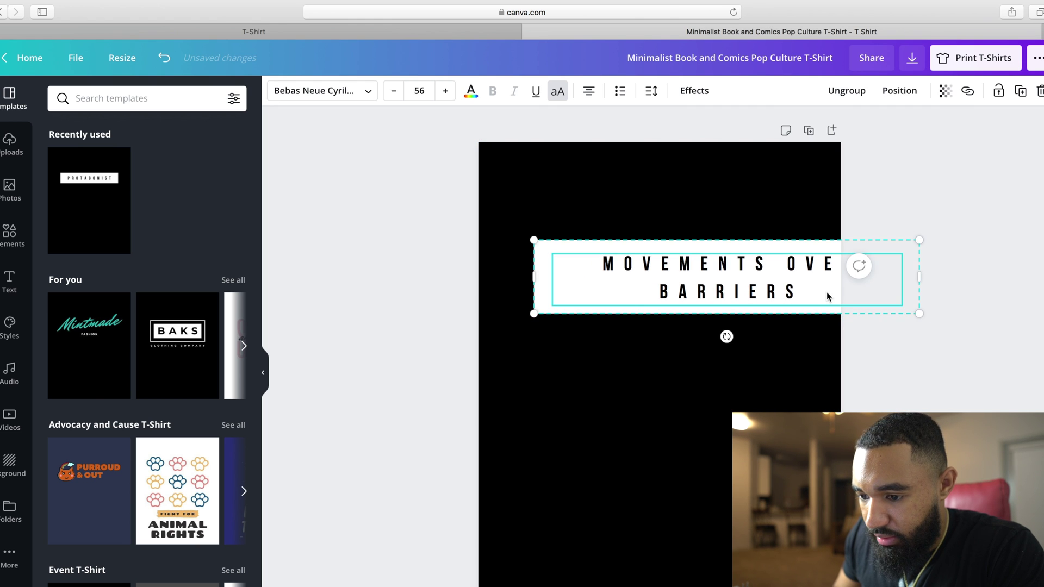
pyautogui.moveTo(826, 294); pyautogui.dragTo(753, 292)
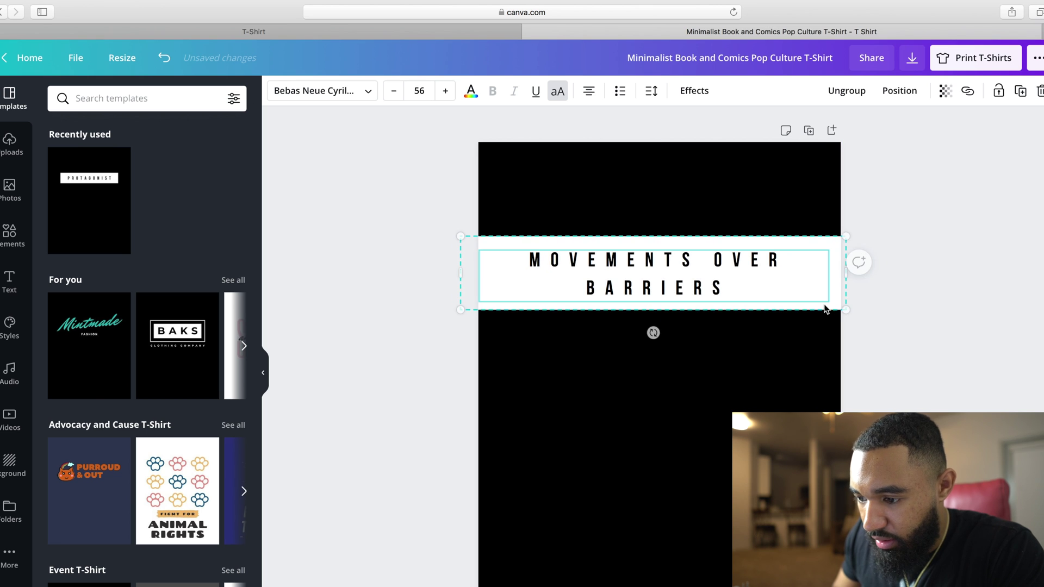
pyautogui.moveTo(847, 311); pyautogui.dragTo(746, 266)
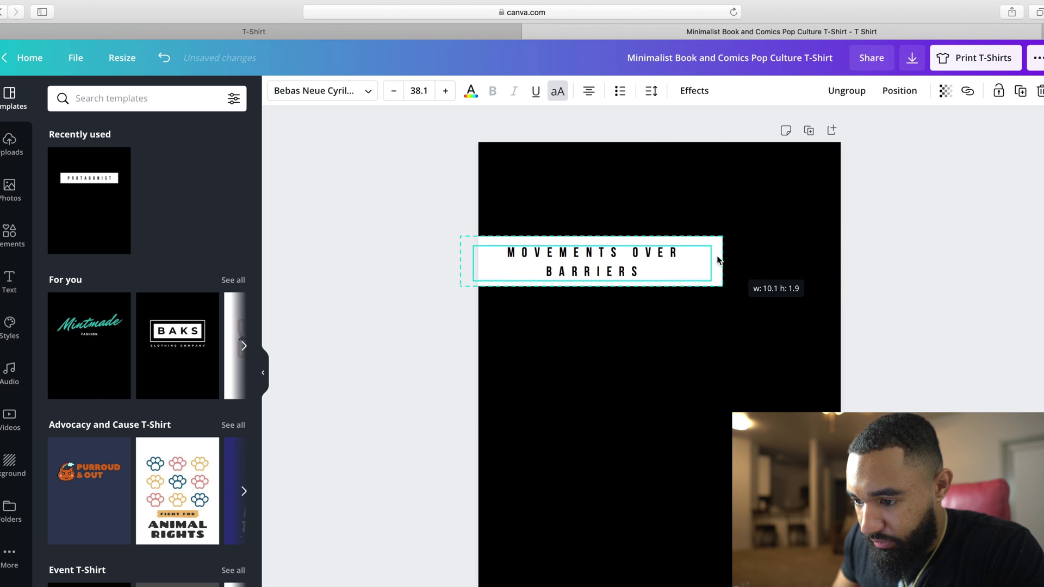
pyautogui.moveTo(717, 257); pyautogui.dragTo(808, 249)
# Replace the slogan text with 'FEARLESS'.
pyautogui.click(802, 262)
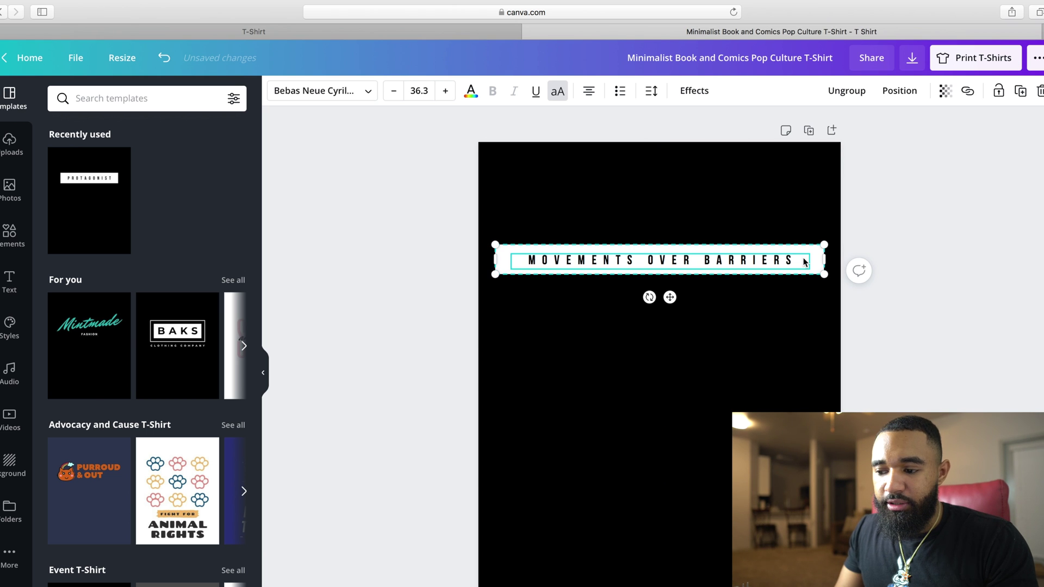
pyautogui.doubleClick(799, 260)
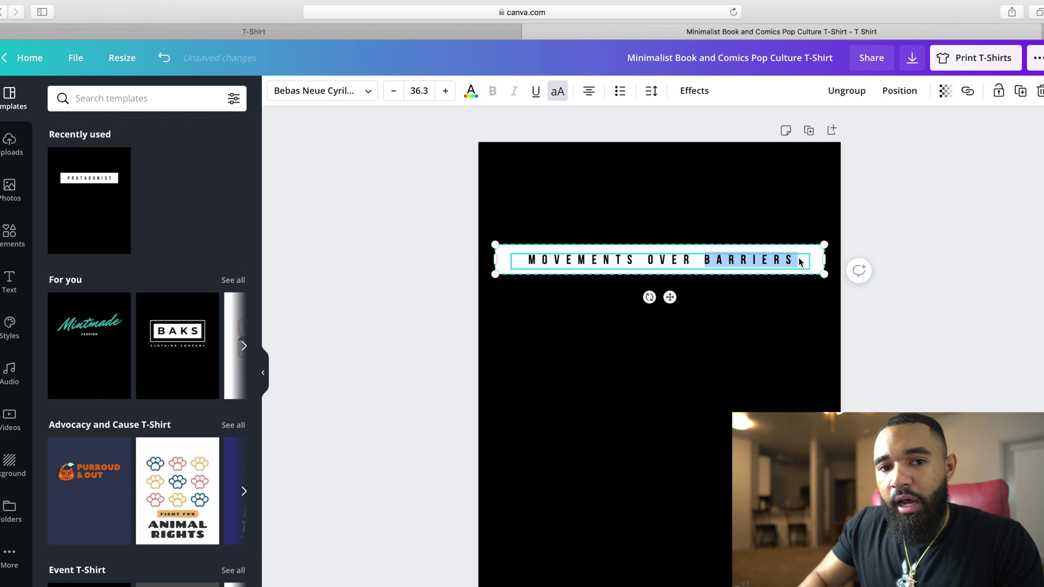
pyautogui.press('BackSpace')
pyautogui.press('BackSpace')
pyautogui.press('BackSpace')
pyautogui.press('BackSpace')
pyautogui.press('BackSpace')
pyautogui.press('BackSpace')
pyautogui.press('BackSpace')
pyautogui.press('BackSpace')
pyautogui.press('BackSpace')
pyautogui.press('BackSpace')
pyautogui.press('BackSpace')
pyautogui.press('BackSpace')
pyautogui.press('BackSpace')
pyautogui.press('BackSpace')
pyautogui.press('BackSpace')
pyautogui.press('BackSpace')
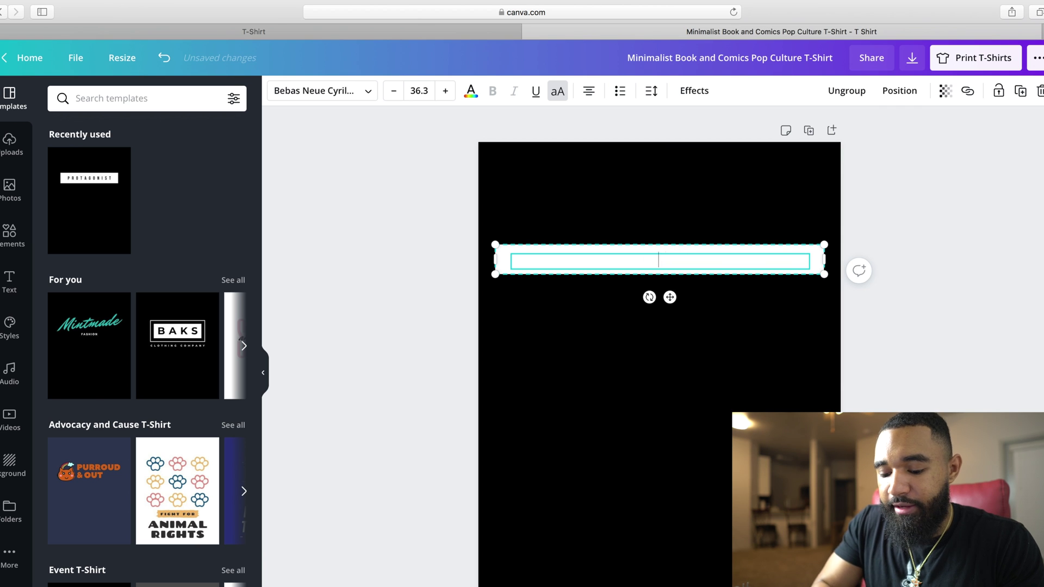
pyautogui.write('FEAR')
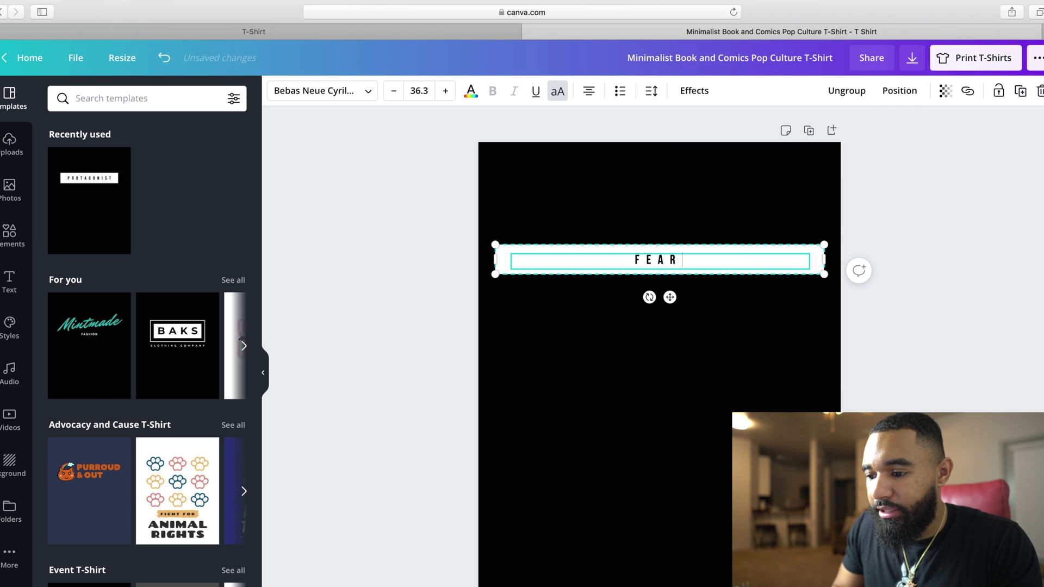
pyautogui.write('LESS')
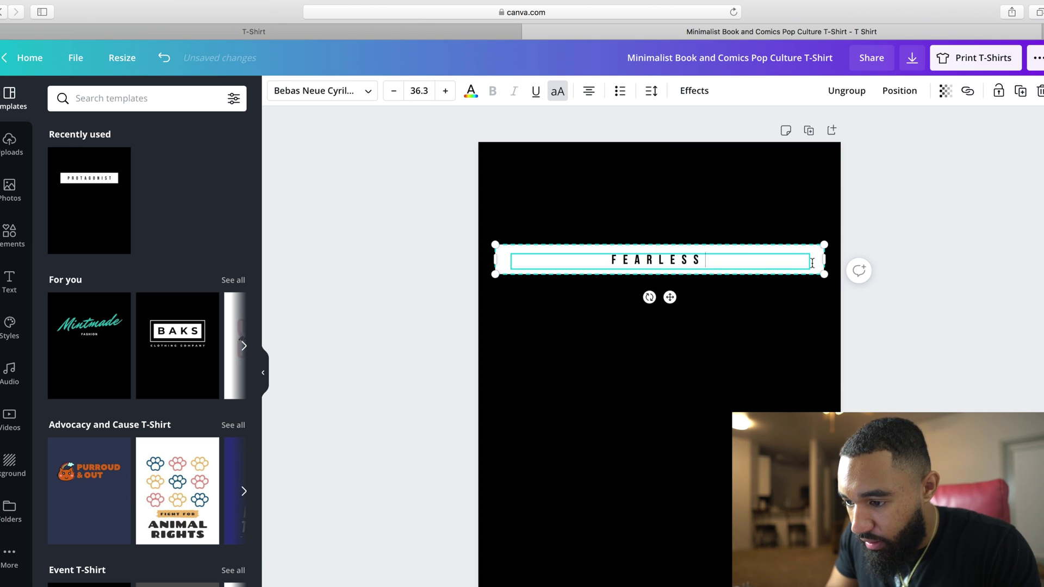
# Enlarge FEARLESS to size 68.2, centre it in the white box, and remove its leading space.
pyautogui.moveTo(824, 261); pyautogui.dragTo(800, 321)
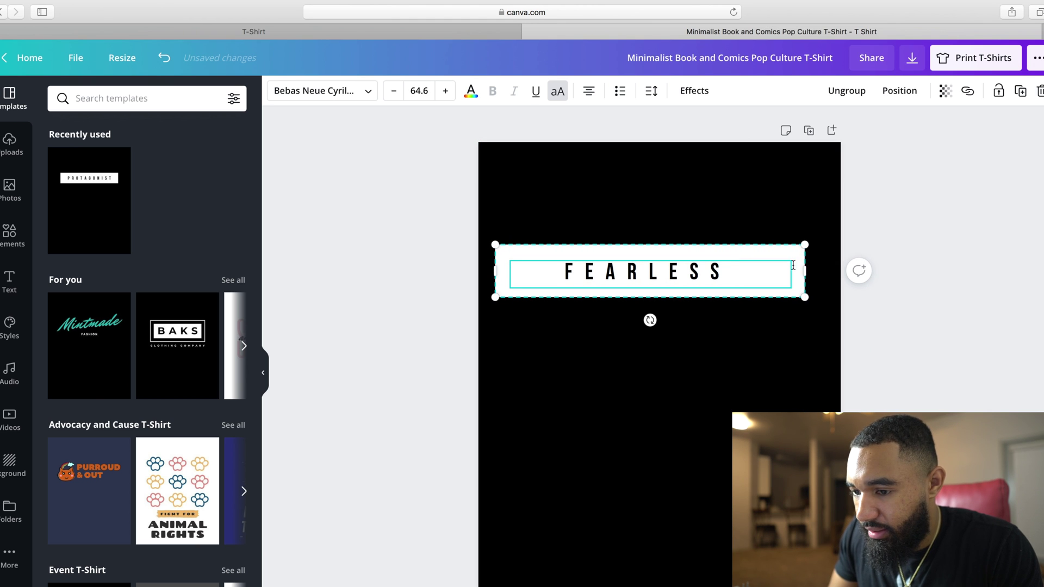
pyautogui.moveTo(806, 245)
pyautogui.mouseDown()
pyautogui.moveTo(827, 238)
pyautogui.moveTo(803, 236)
pyautogui.mouseUp()
pyautogui.click(800, 246)
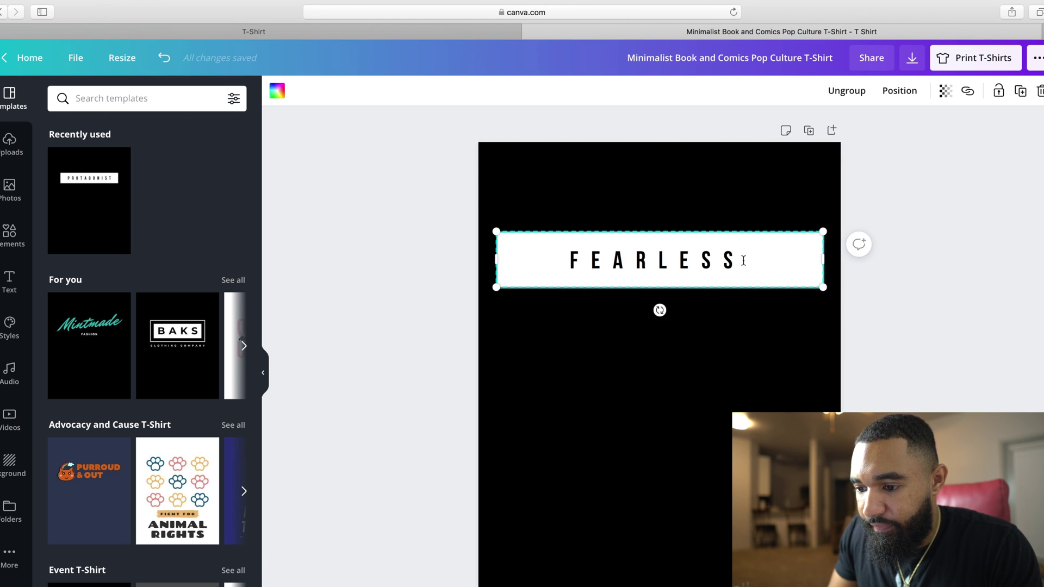
pyautogui.click(695, 260)
pyautogui.click(570, 265)
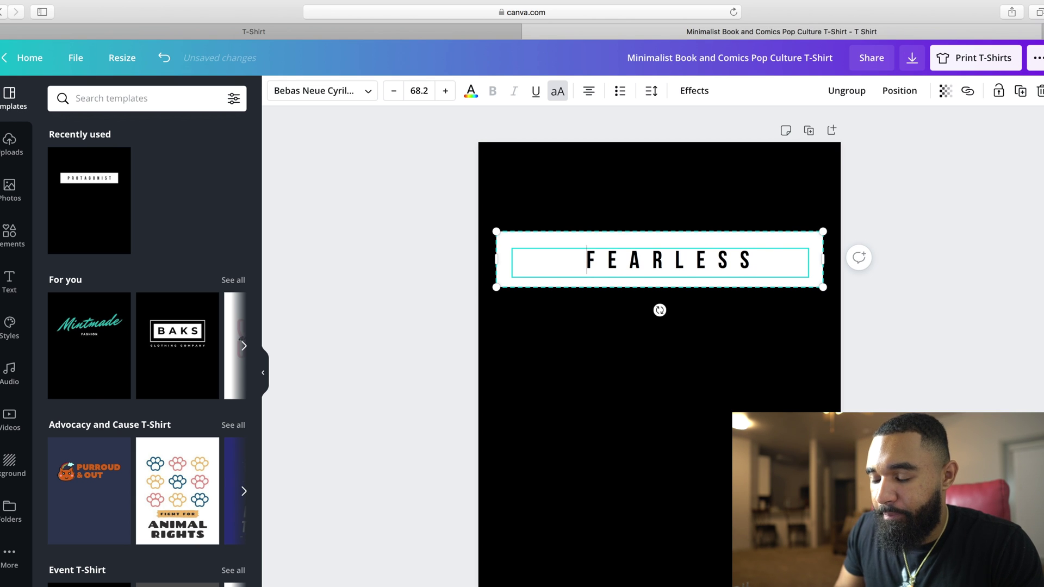
pyautogui.press('BackSpace')
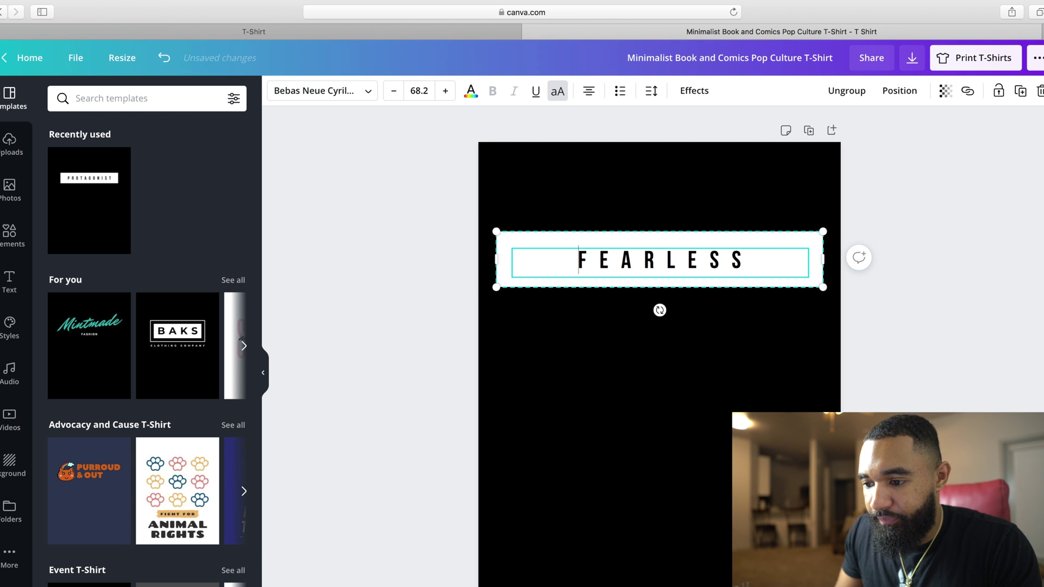
pyautogui.click(648, 380)
pyautogui.click(760, 265)
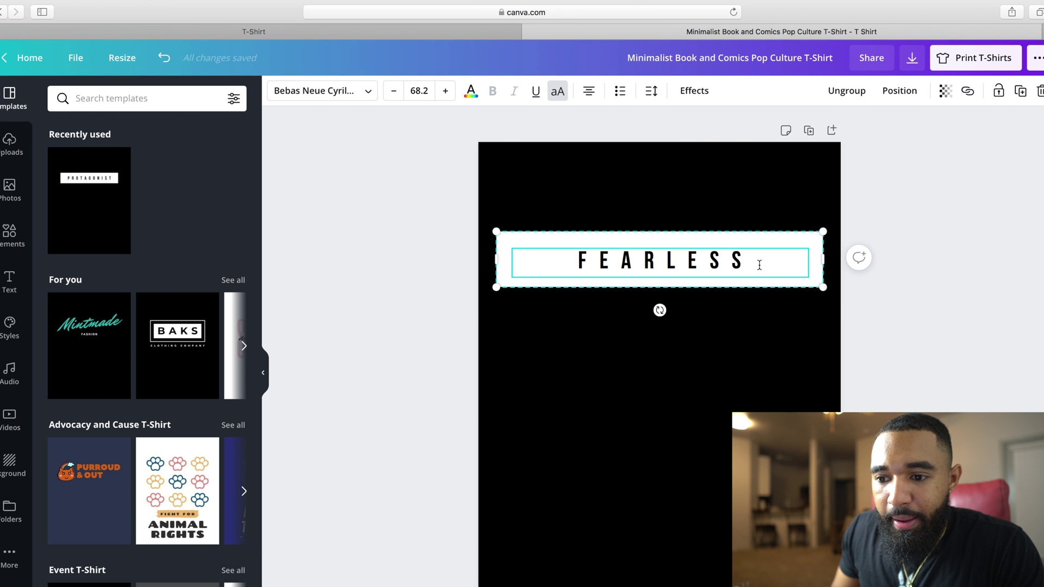
# Set the FEARLESS text in the Bebas Neue font via the font search.
pyautogui.click(368, 93)
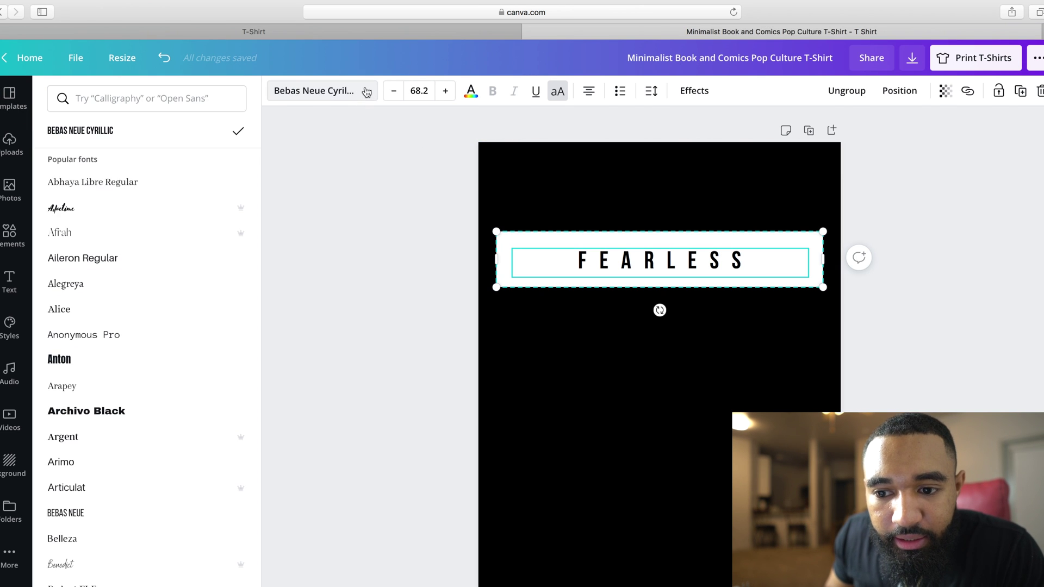
pyautogui.click(132, 101)
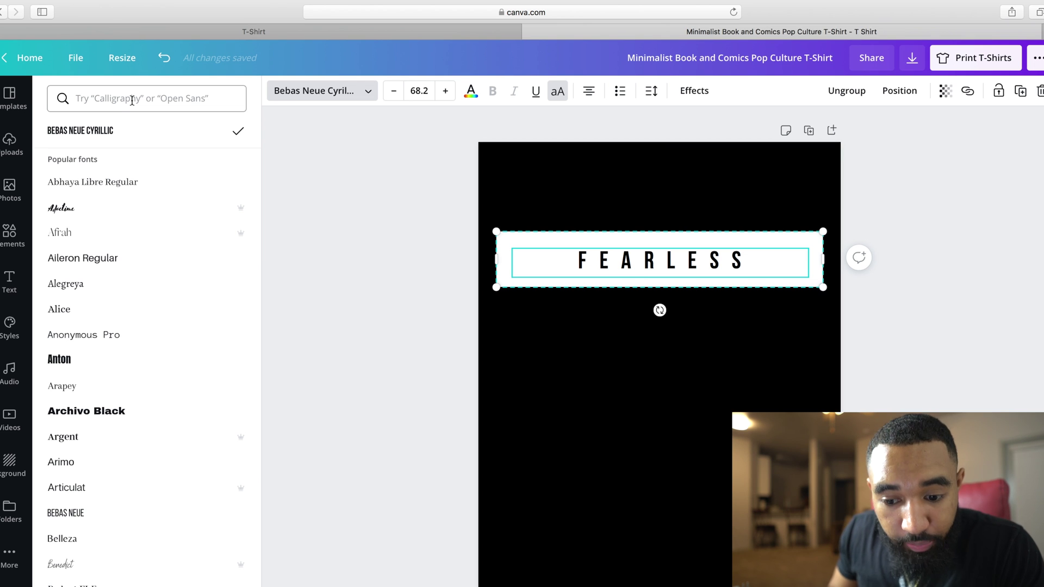
pyautogui.scroll(-3, 154, 366)
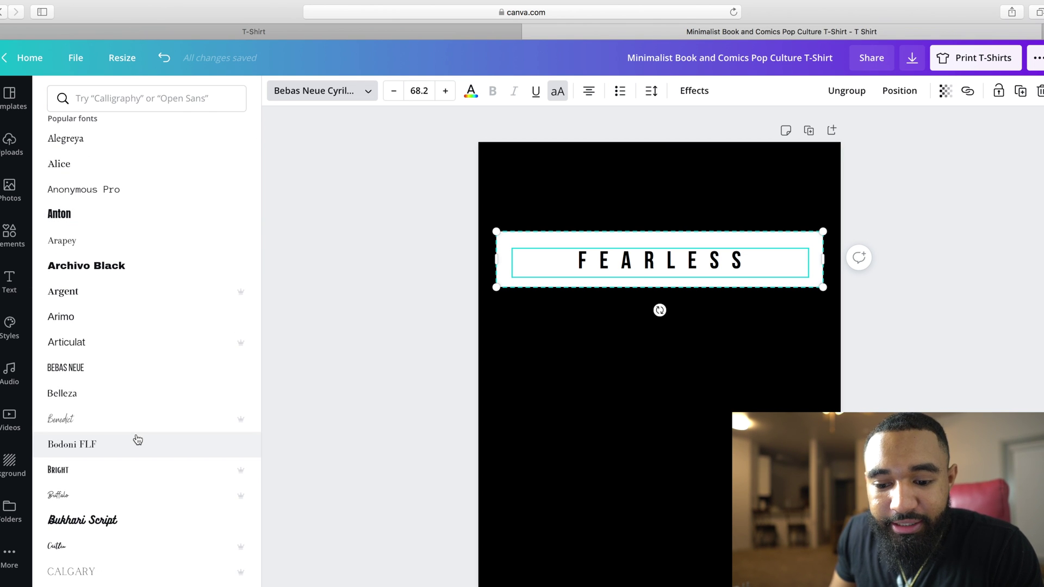
pyautogui.scroll(-5, 152, 366)
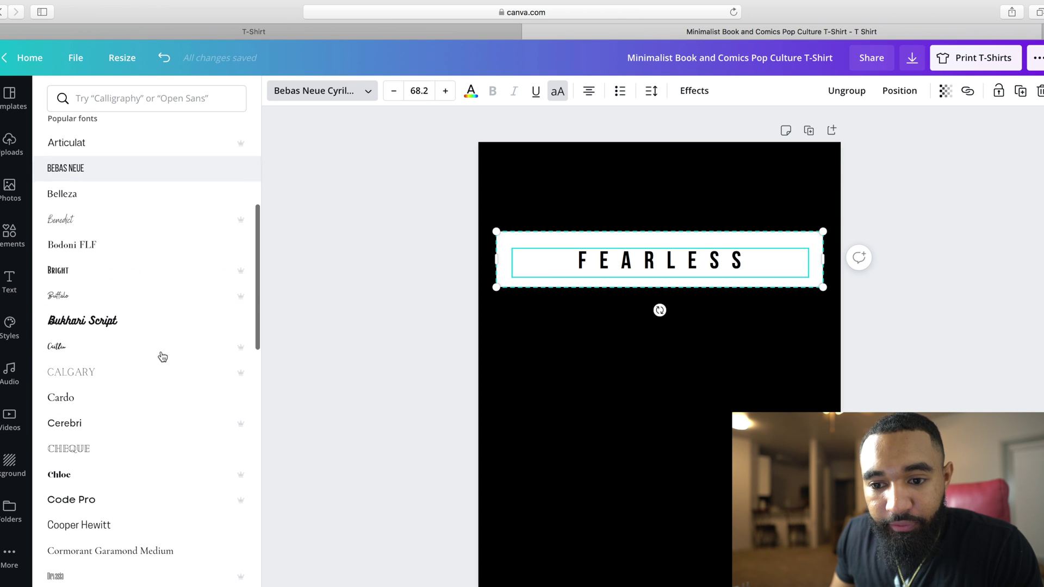
pyautogui.scroll(-4, 180, 334)
pyautogui.scroll(7, 177, 333)
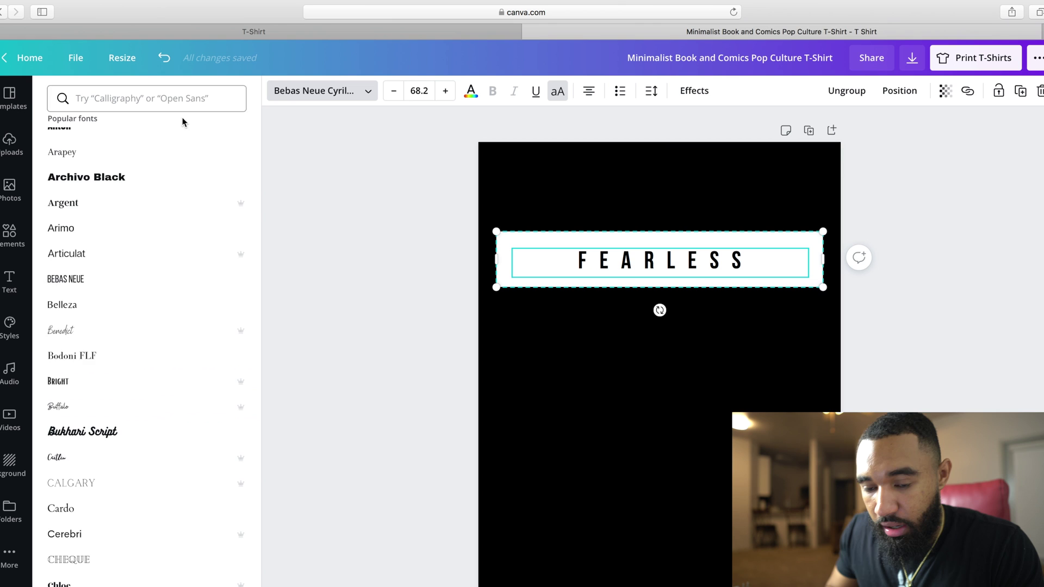
pyautogui.scroll(3, 185, 125)
pyautogui.click(191, 97)
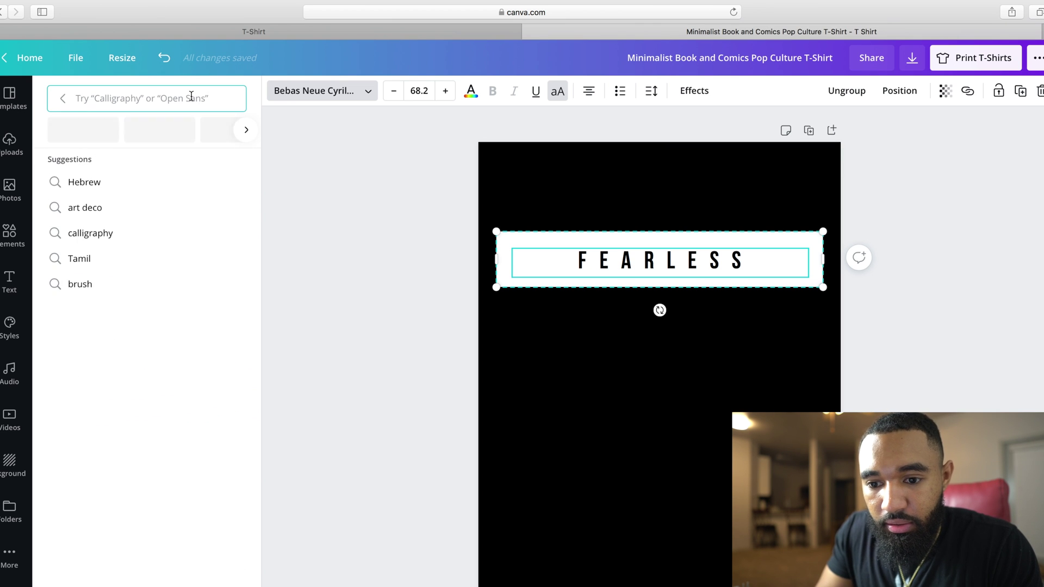
pyautogui.write('BEB')
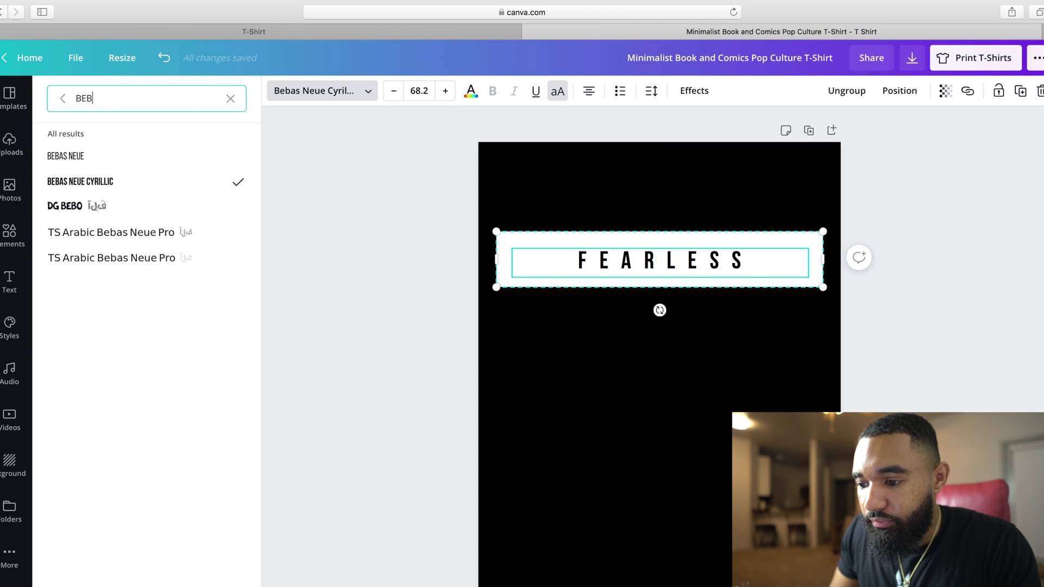
pyautogui.click(194, 156)
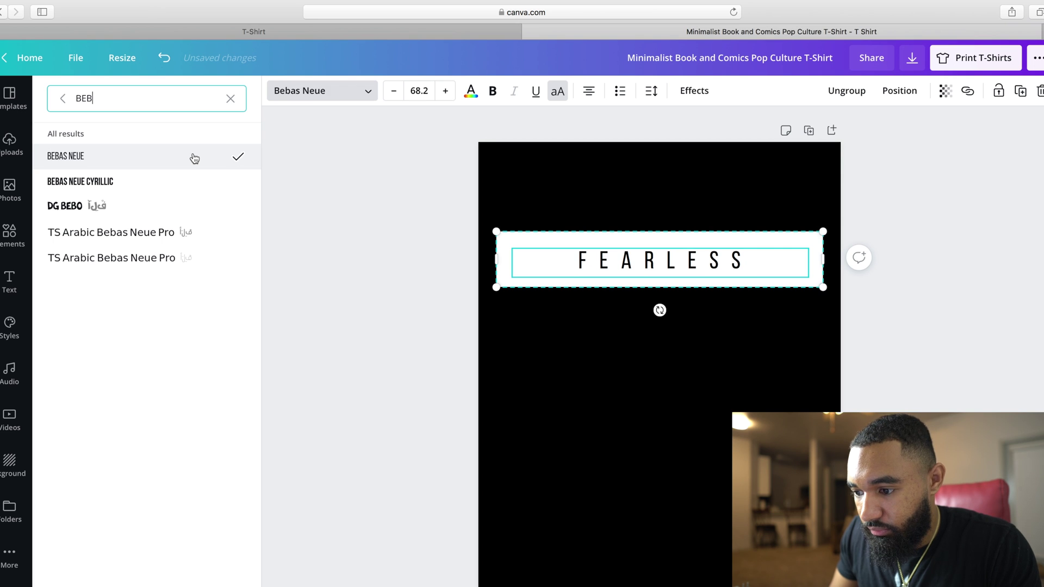
# Make the word FEARLESS bold.
pyautogui.click(758, 260)
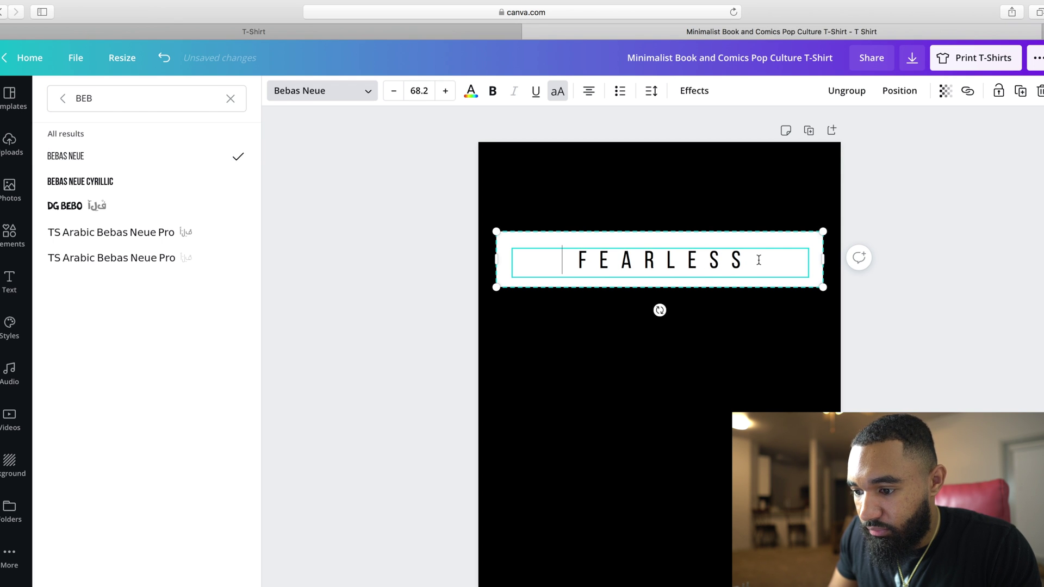
pyautogui.moveTo(750, 260); pyautogui.dragTo(580, 261)
pyautogui.click(493, 92)
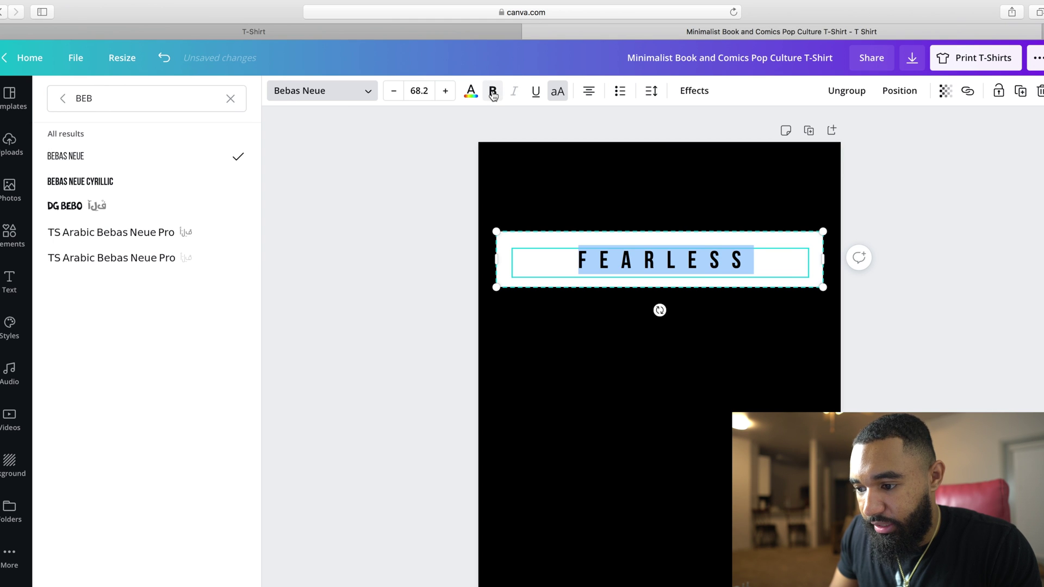
pyautogui.press('Escape')
pyautogui.click(791, 349)
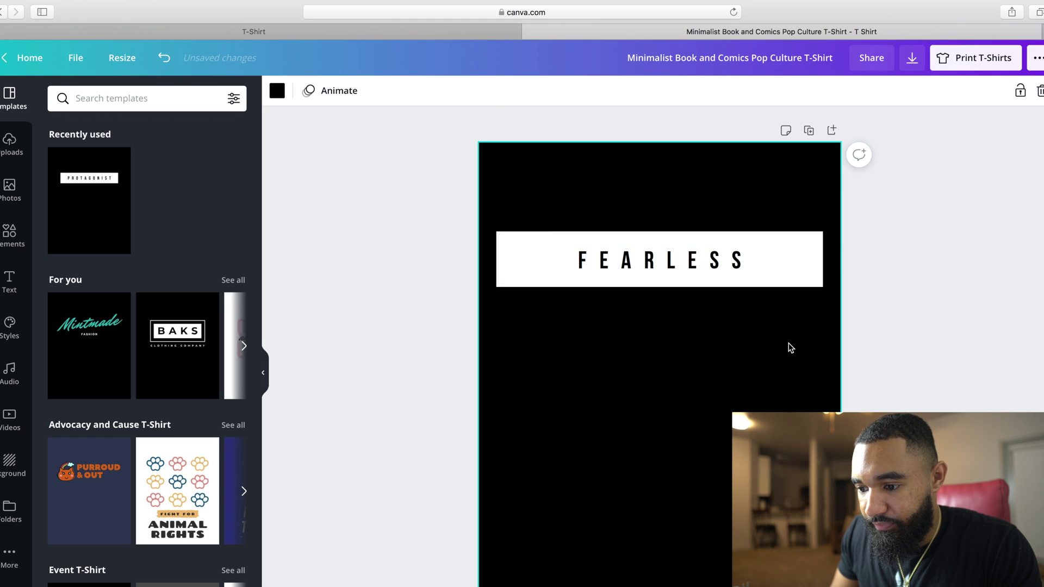
# Delete the leading space before FEARLESS.
pyautogui.click(772, 266)
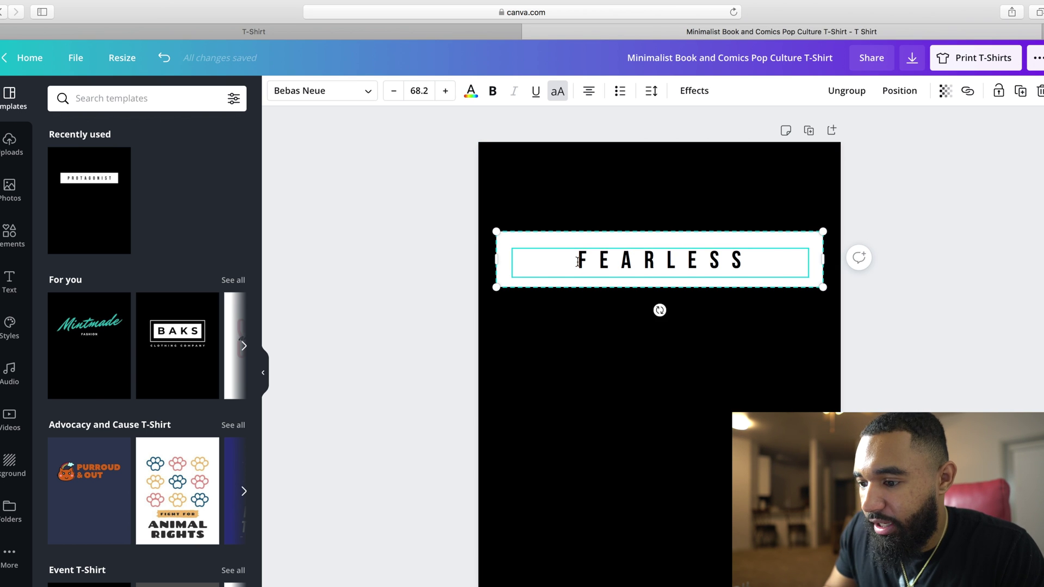
pyautogui.press('BackSpace')
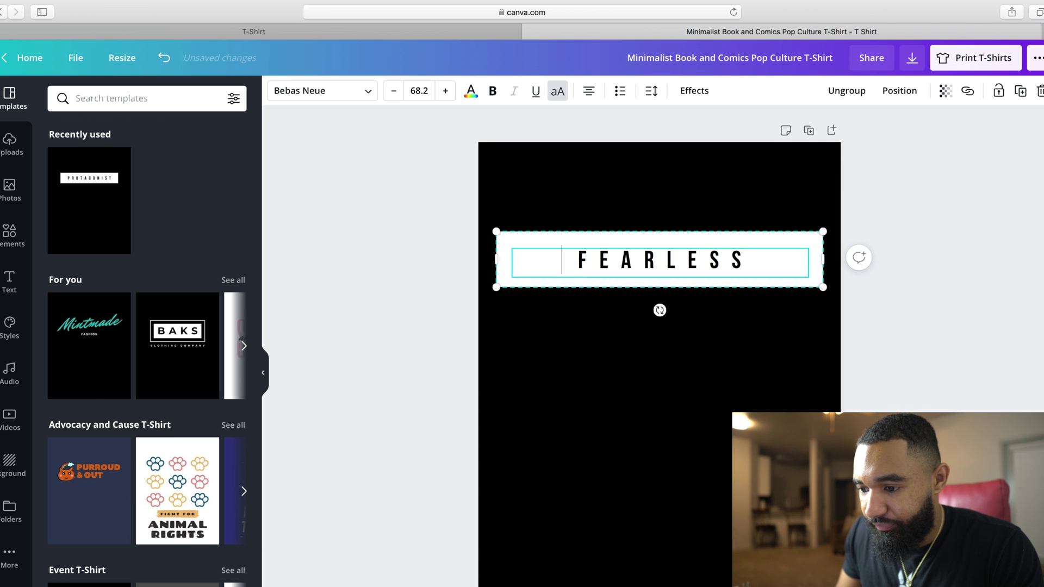
pyautogui.click(670, 354)
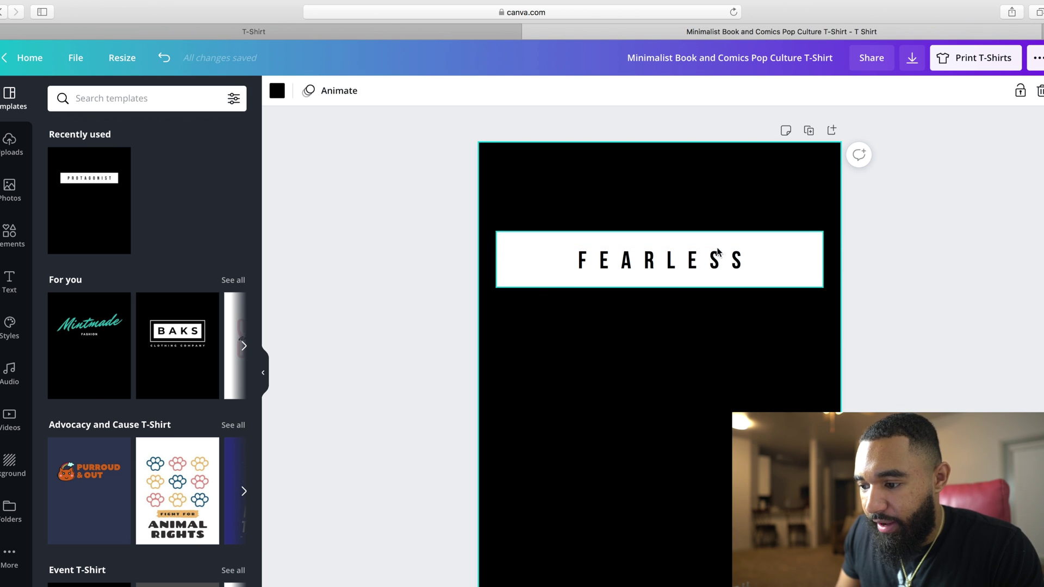
# Adjust the FEARLESS font size to 96.2 so it fills the white box.
pyautogui.click(713, 266)
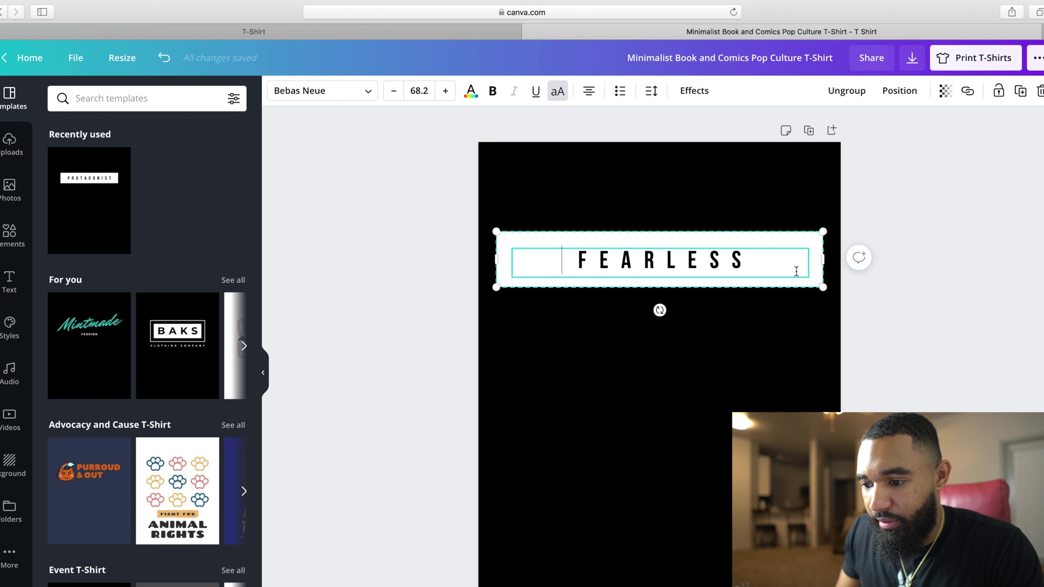
pyautogui.click(445, 91)
pyautogui.click(446, 91)
pyautogui.click(445, 90)
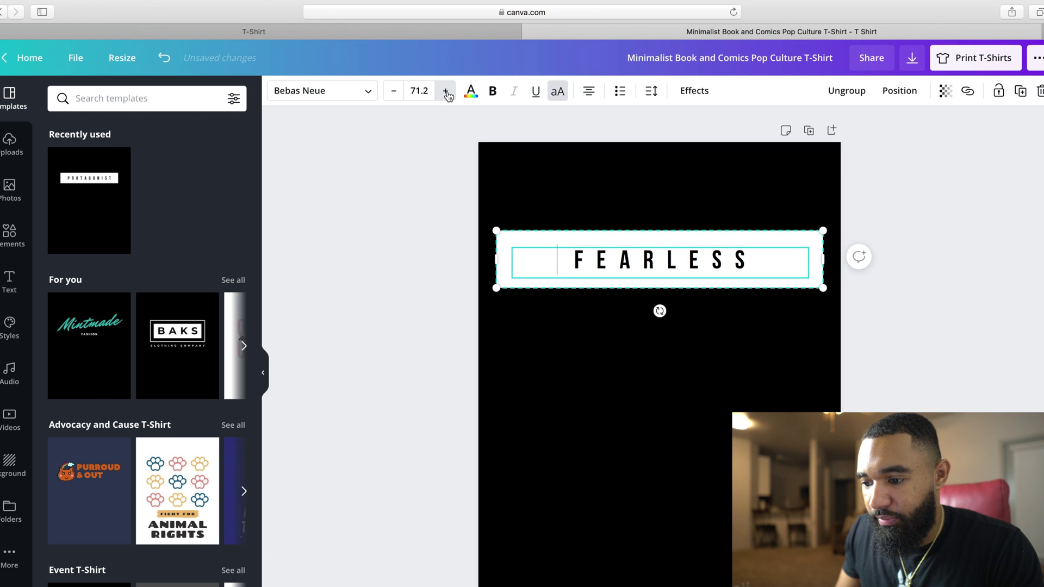
pyautogui.click(446, 90)
pyautogui.click(446, 91)
pyautogui.click(446, 91)
pyautogui.click(446, 91)
pyautogui.click(446, 90)
pyautogui.click(446, 91)
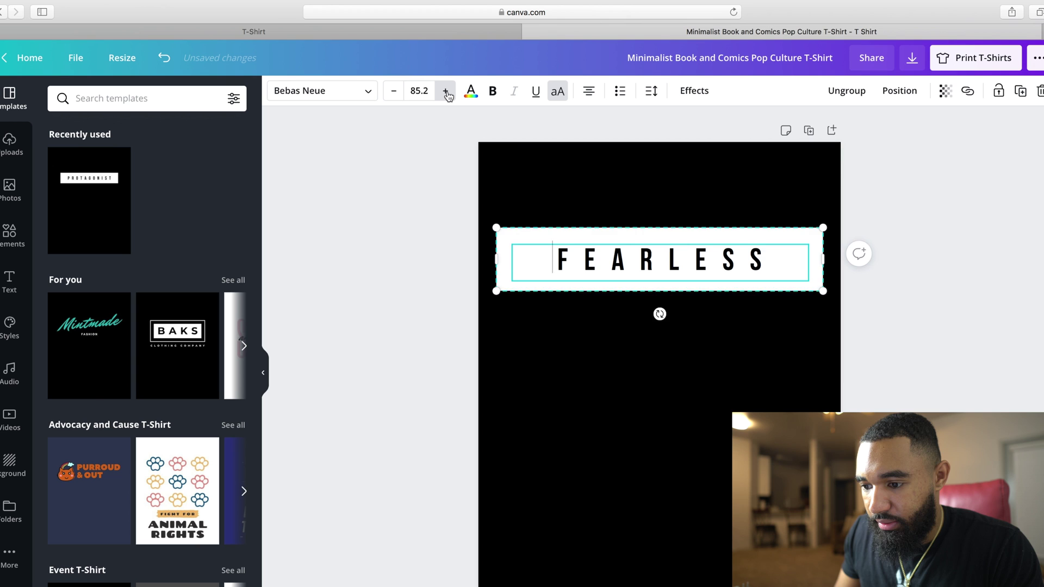
pyautogui.click(446, 90)
pyautogui.click(445, 90)
pyautogui.click(446, 91)
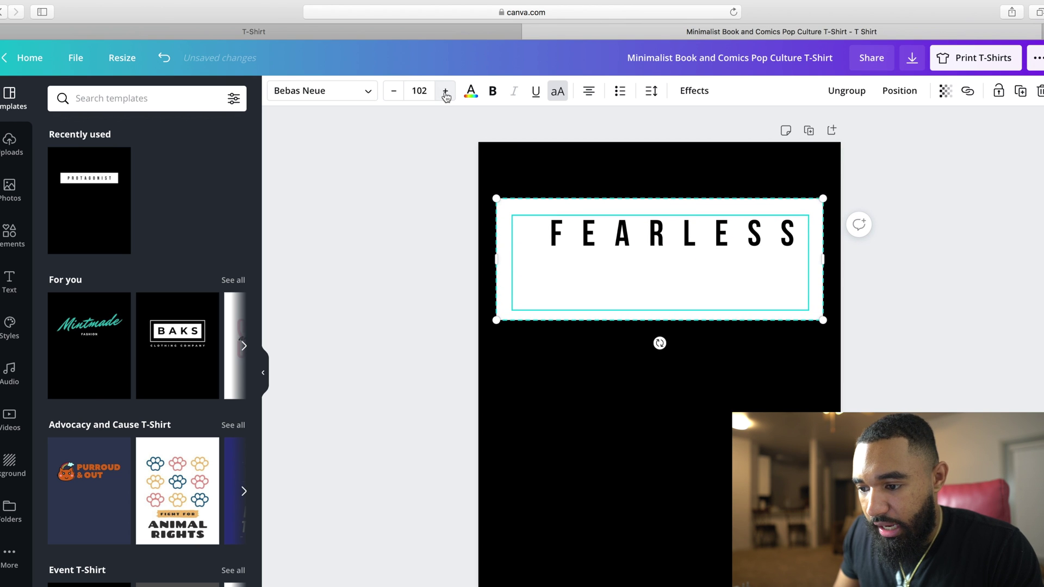
pyautogui.click(393, 91)
pyautogui.click(393, 91)
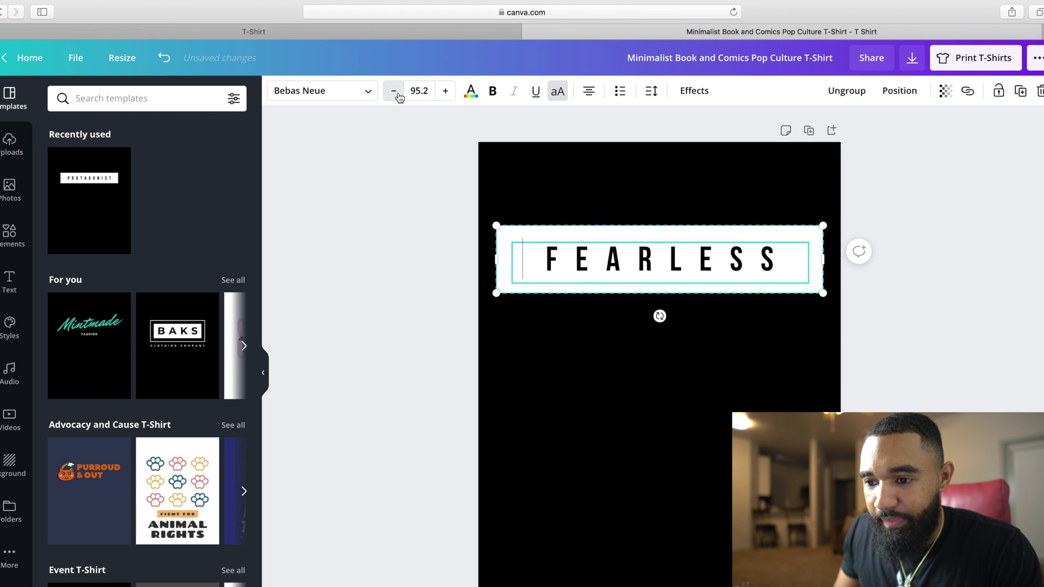
pyautogui.click(394, 91)
pyautogui.click(446, 91)
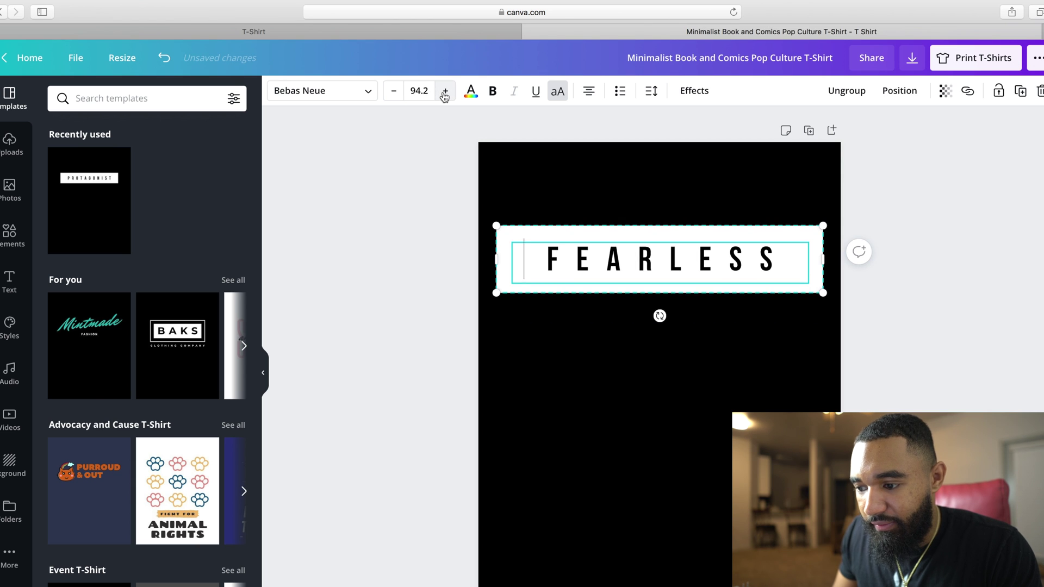
pyautogui.click(446, 91)
pyautogui.click(445, 91)
pyautogui.click(445, 91)
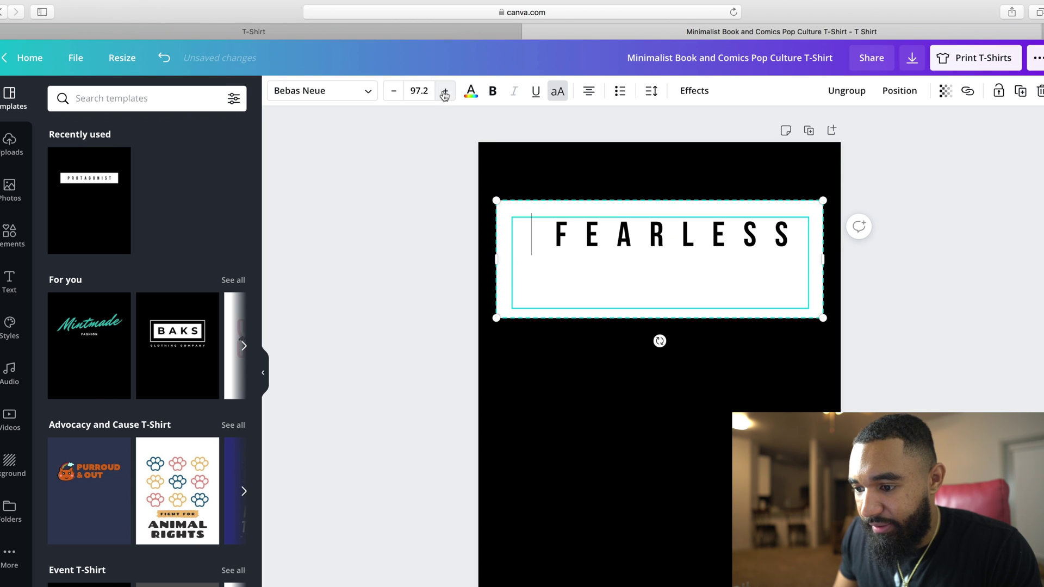
pyautogui.click(393, 90)
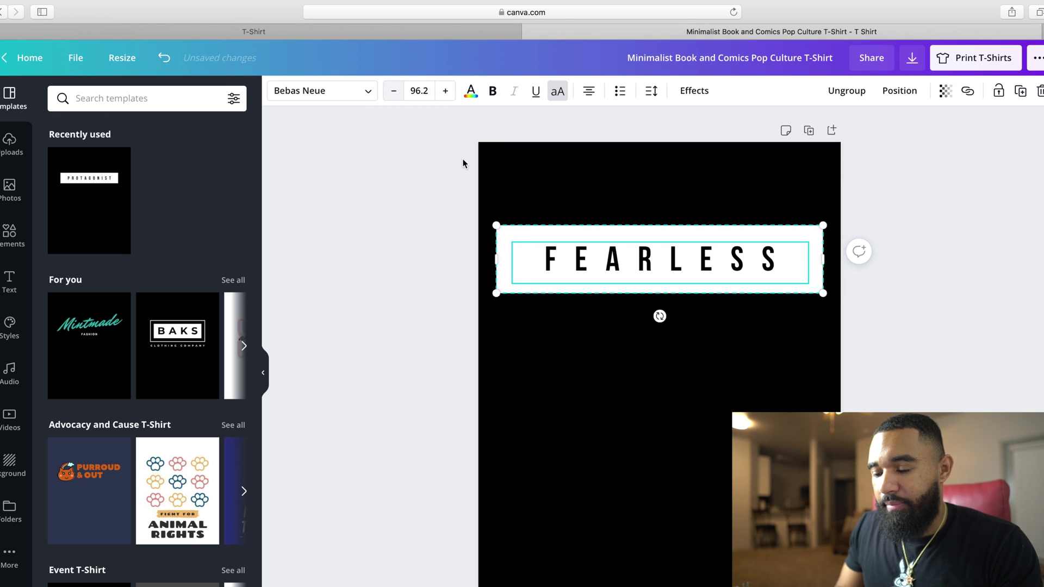
pyautogui.click(713, 433)
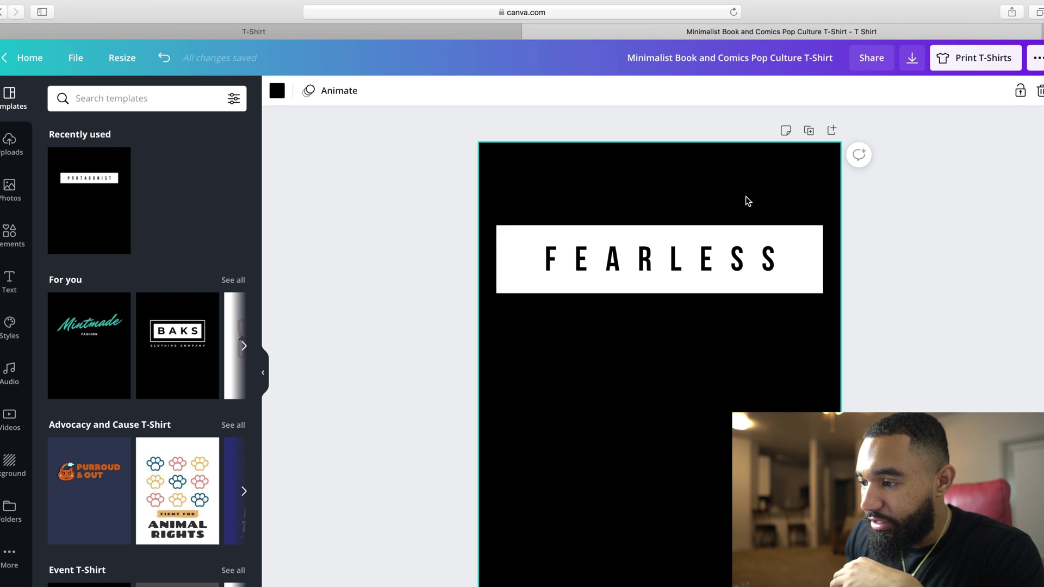
# Download the design as a 2× PNG (3111 × 4000 px) with transparent background.
pyautogui.click(912, 58)
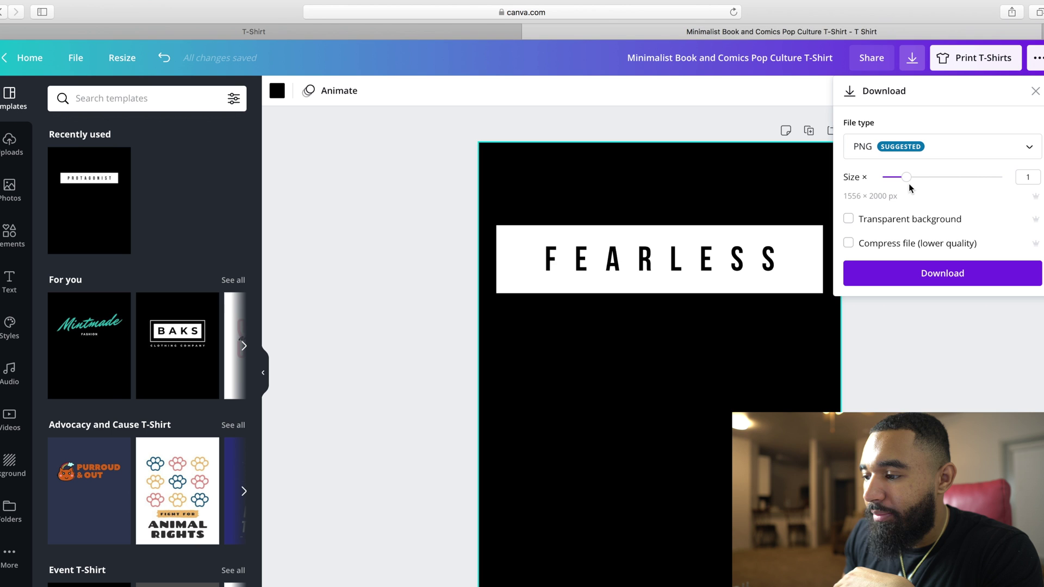
pyautogui.moveTo(906, 179); pyautogui.dragTo(929, 178)
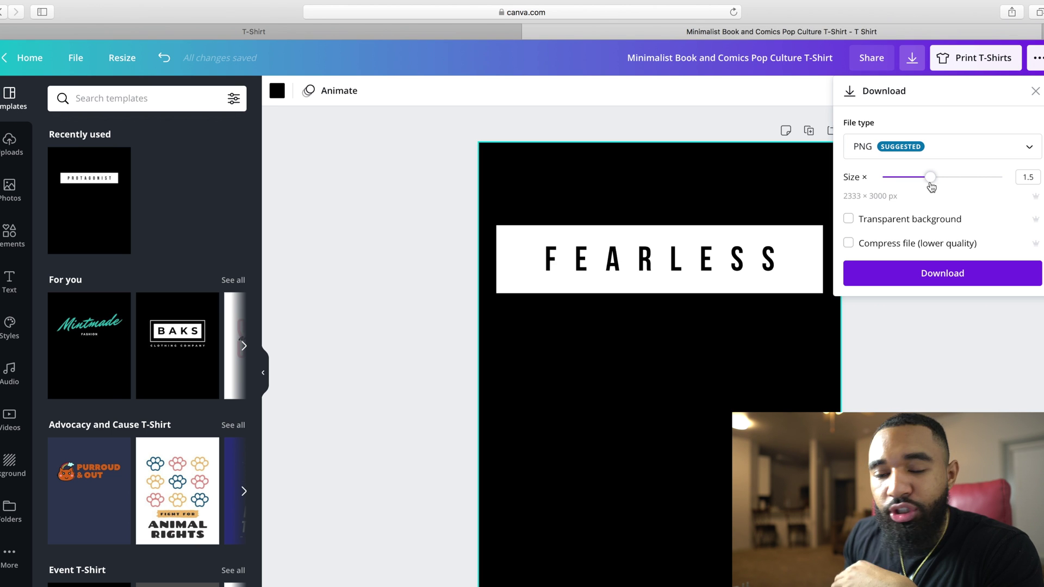
pyautogui.click(953, 183)
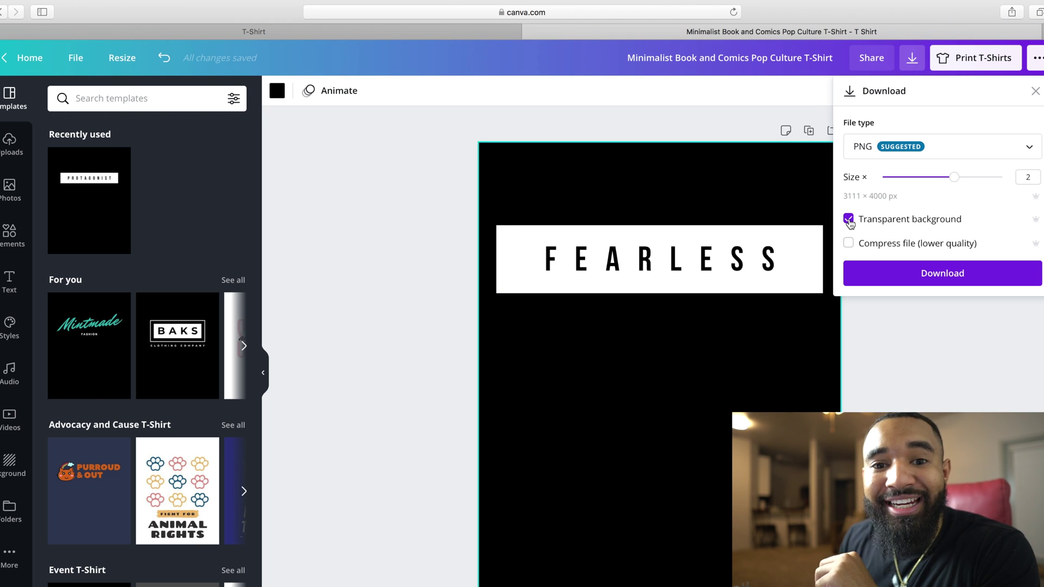
pyautogui.click(954, 279)
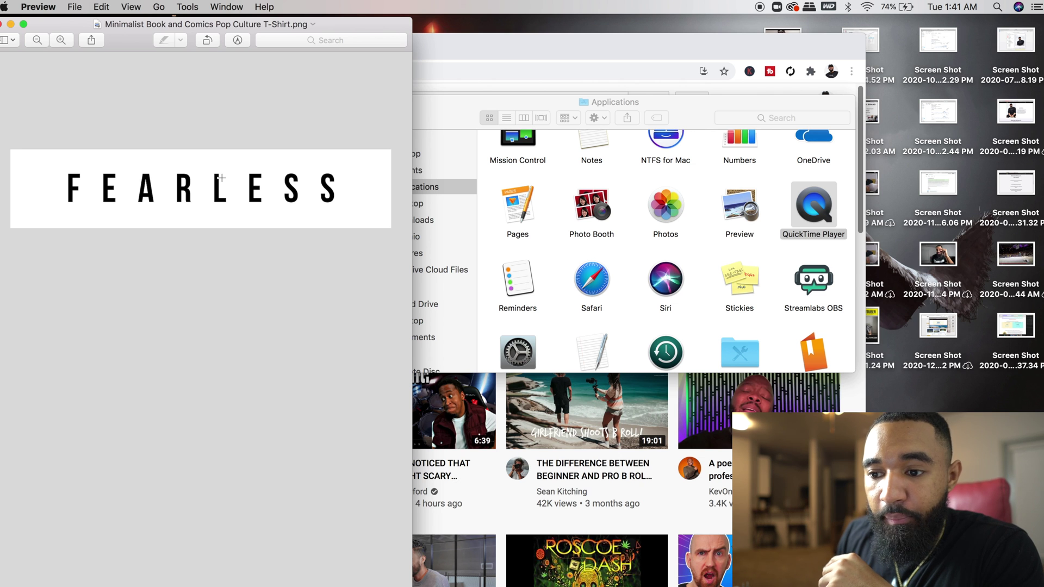
# Move the Preview window showing the exported FEARLESS PNG to the screen centre.
pyautogui.moveTo(335, 27); pyautogui.dragTo(564, 38)
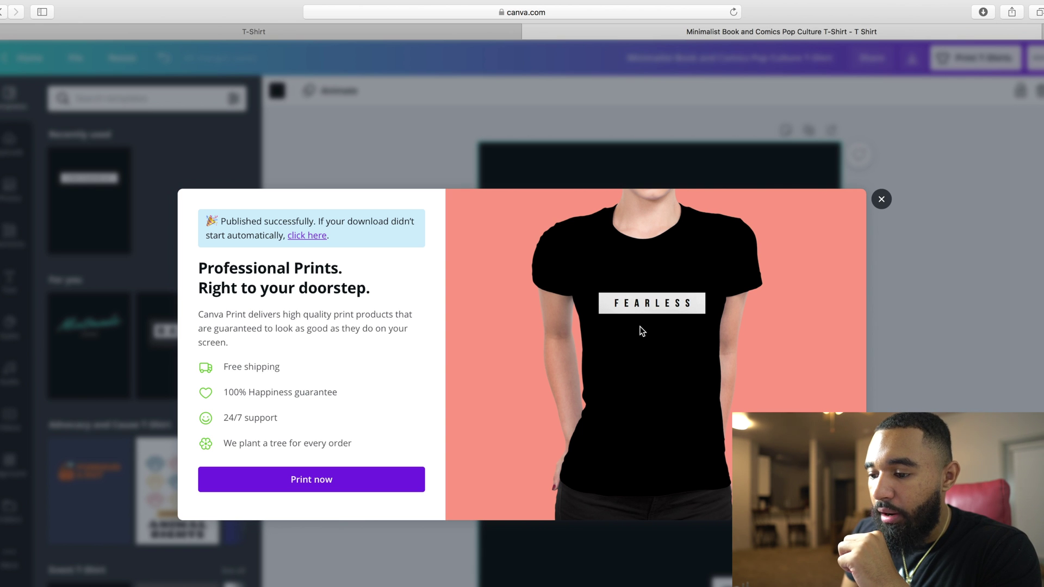
# Close the 'Published successfully' print offer panel.
pyautogui.click(882, 202)
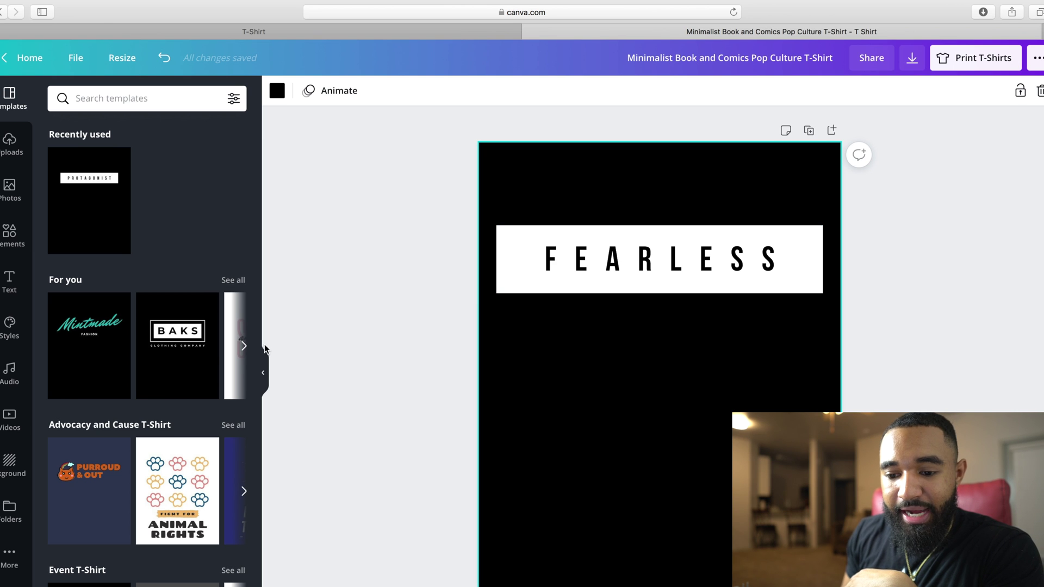
pyautogui.click(243, 353)
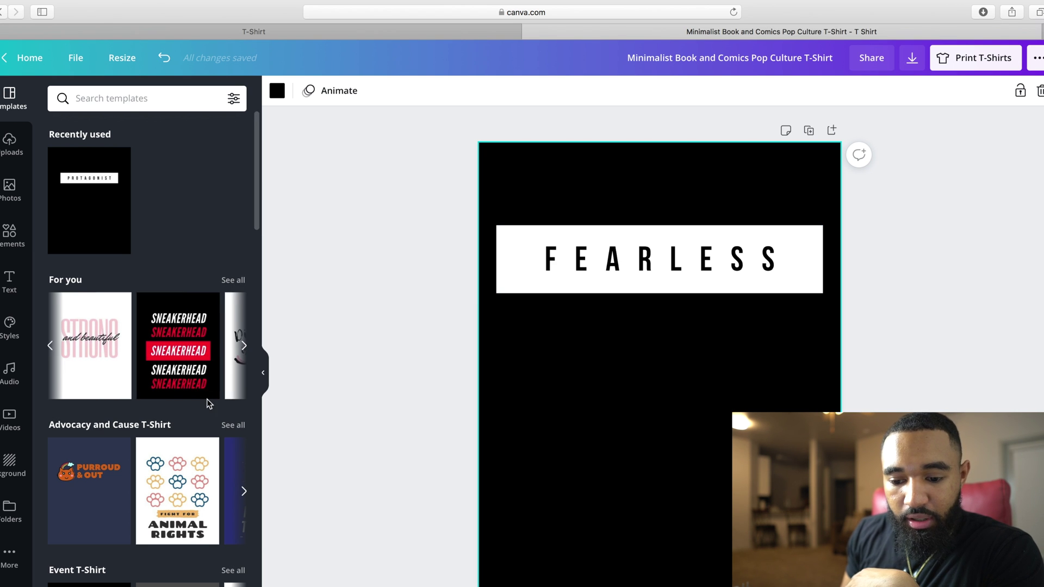
pyautogui.scroll(-4, 206, 399)
pyautogui.scroll(-6, 164, 491)
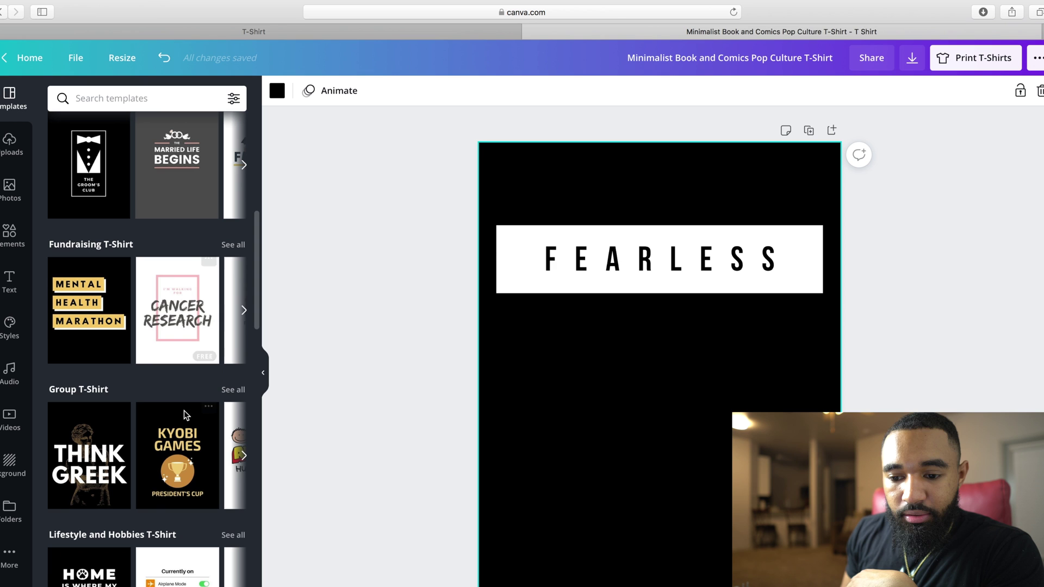
pyautogui.click(243, 306)
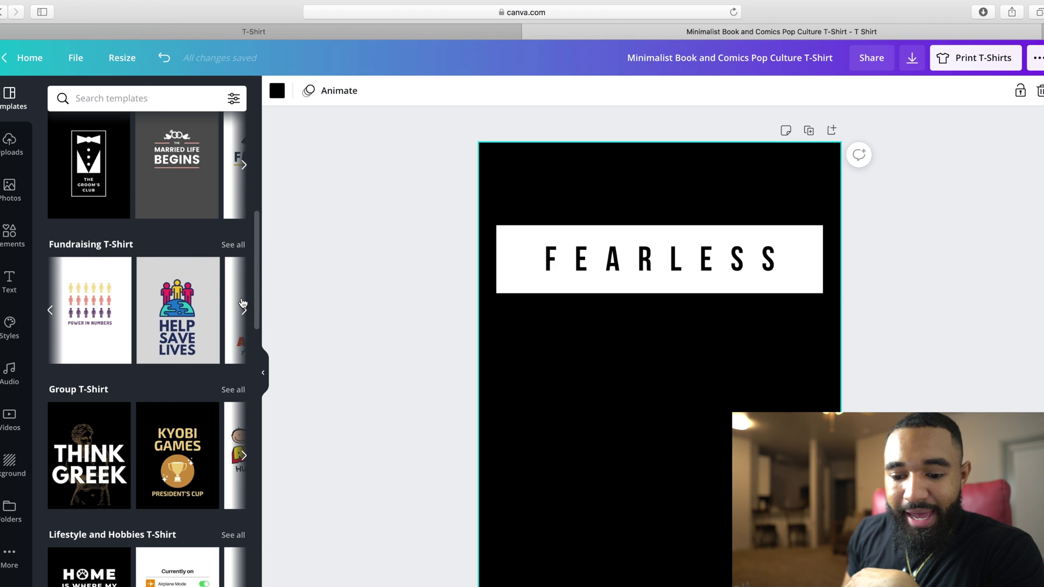
pyautogui.click(243, 306)
pyautogui.scroll(-10, 220, 377)
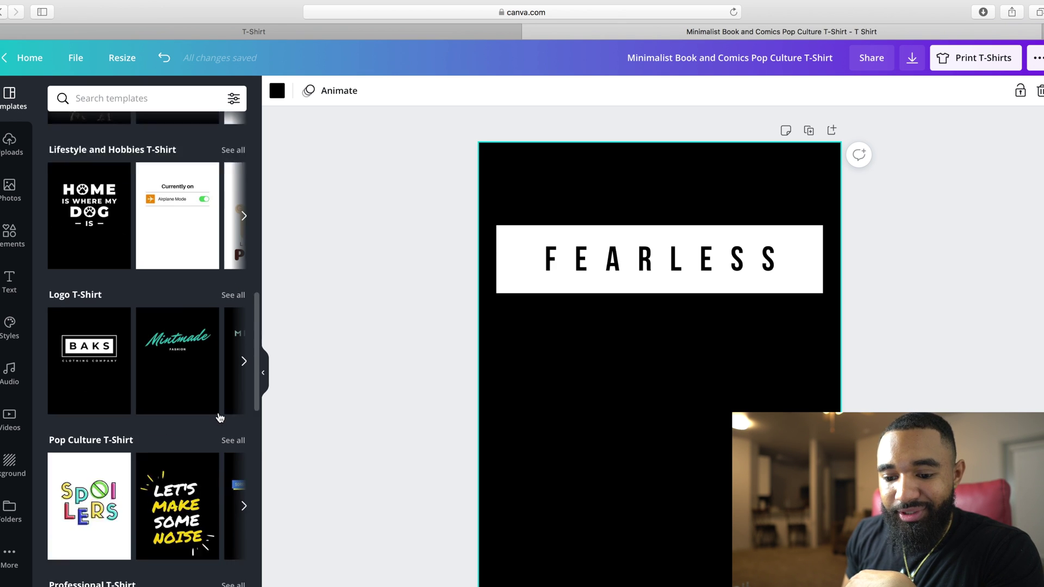
pyautogui.scroll(-6, 235, 358)
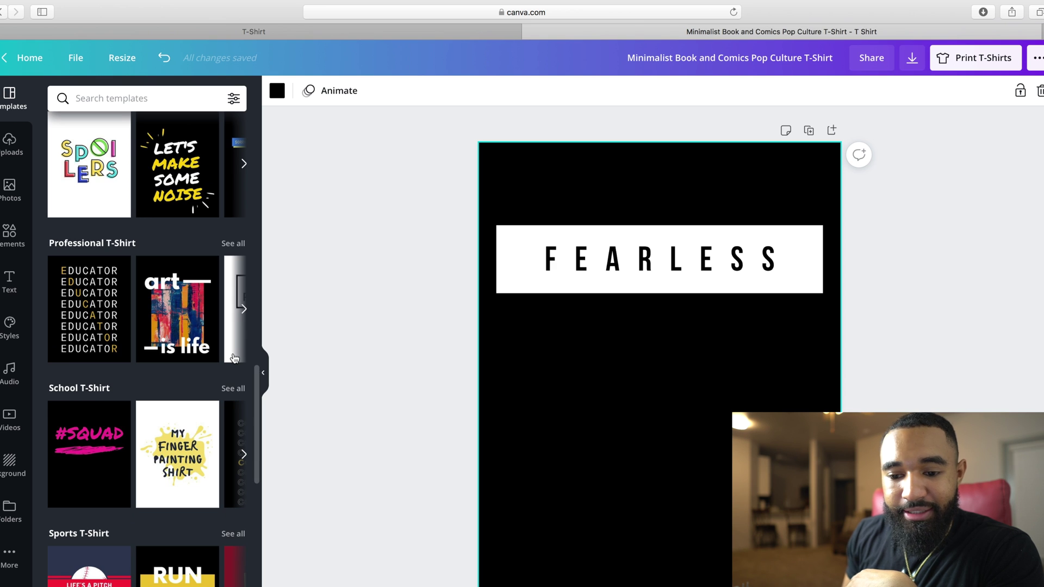
pyautogui.scroll(8, 251, 338)
pyautogui.click(244, 339)
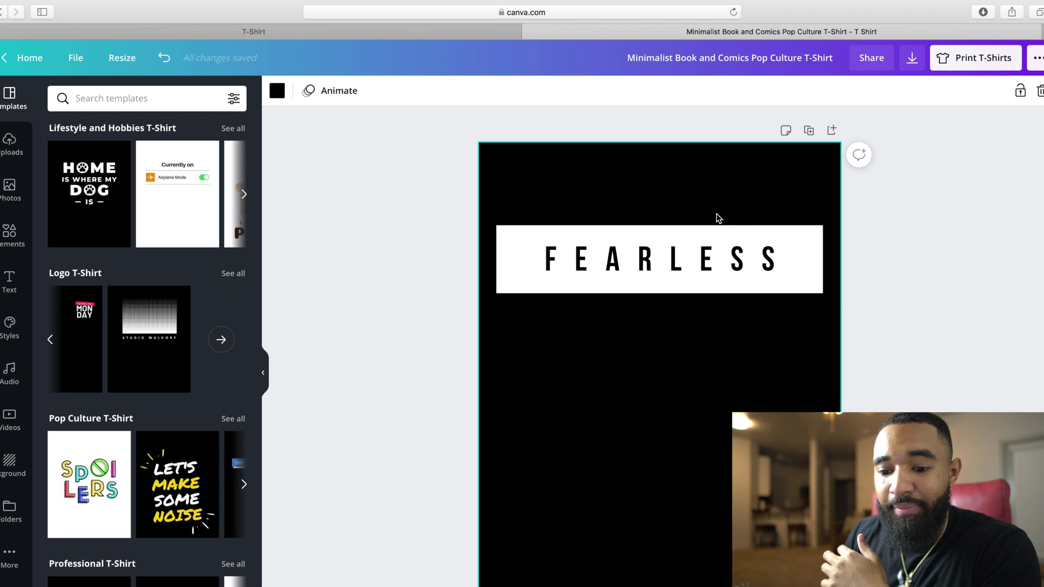
pyautogui.scroll(10, 185, 165)
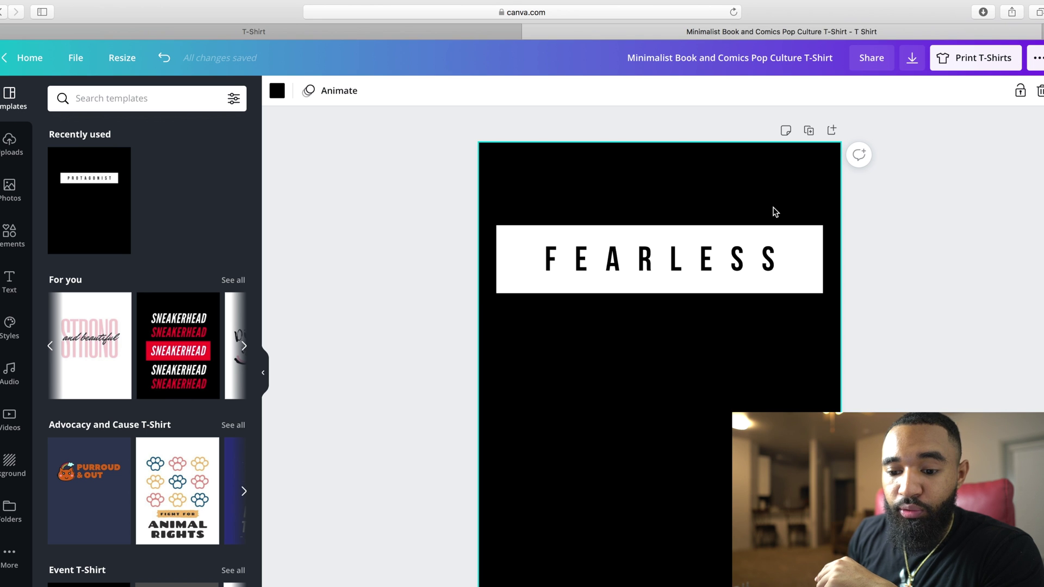
pyautogui.click(245, 346)
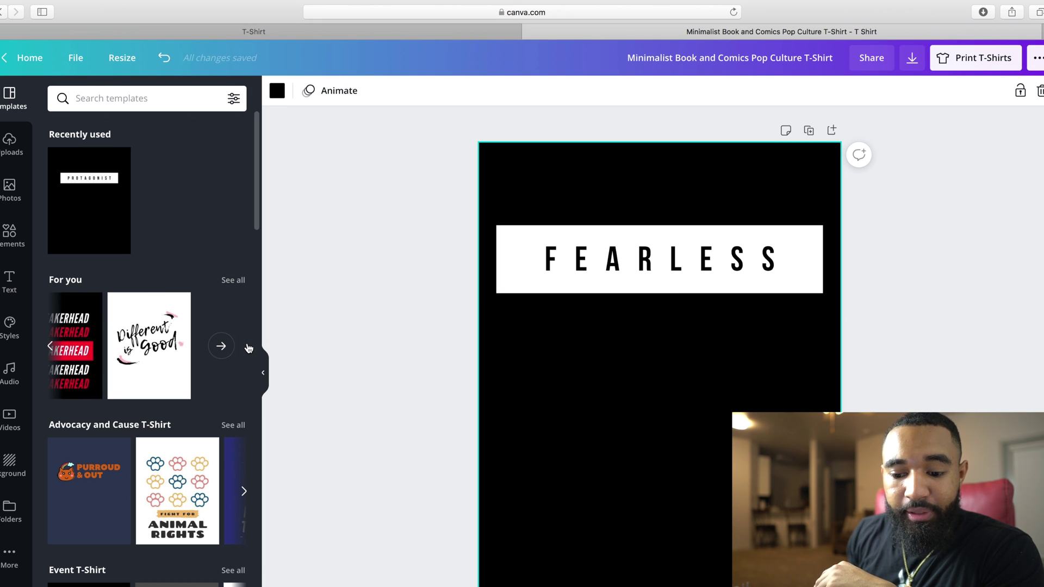
pyautogui.scroll(-5, 179, 485)
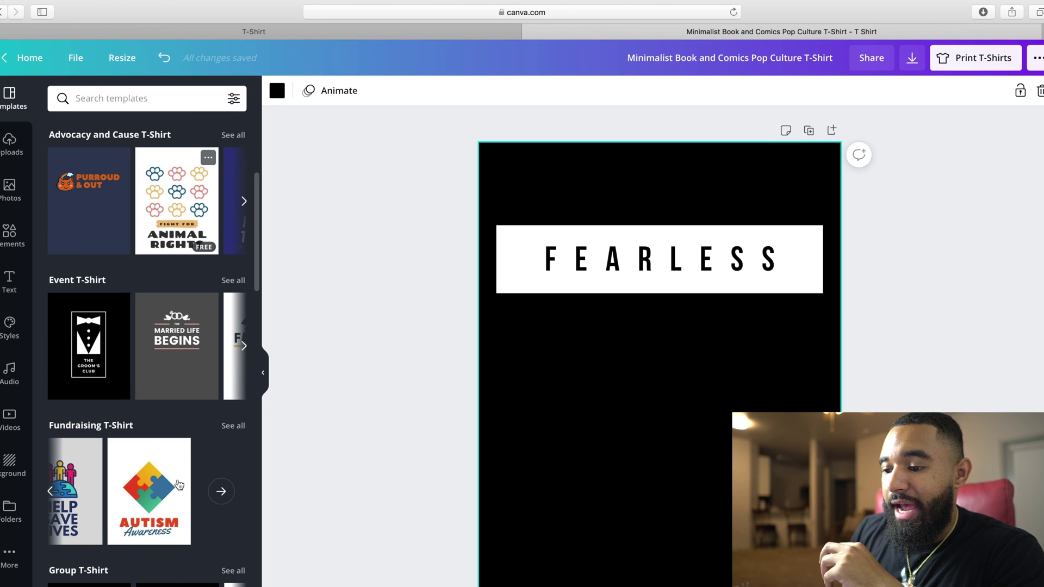